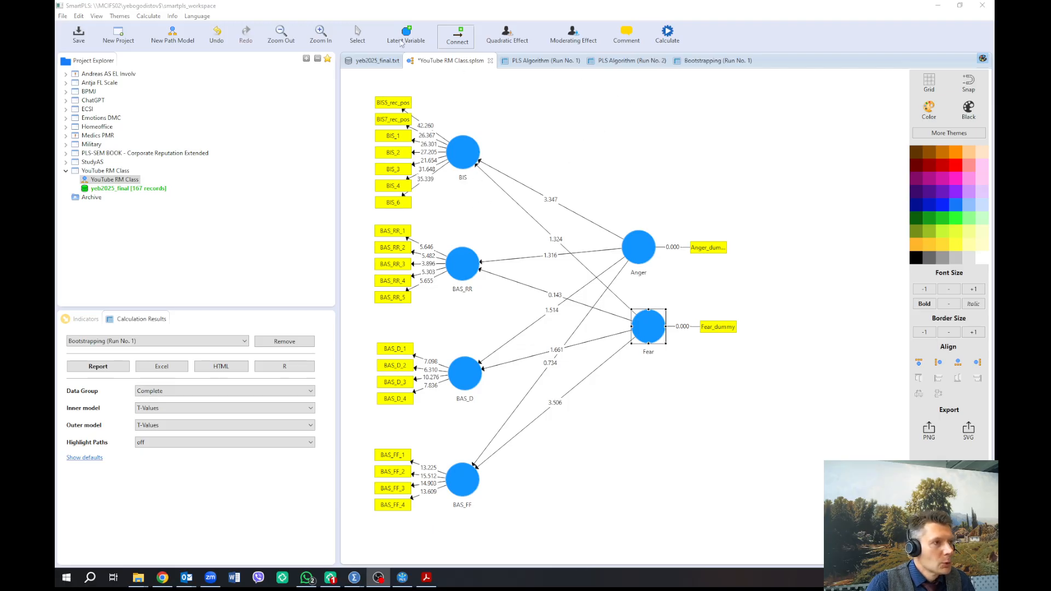
- Delete the Anger and Fear latent variables from the path model
{"action": "left_click", "coordinate": [359, 40]}
{"action": "left_click", "coordinate": [359, 41]}
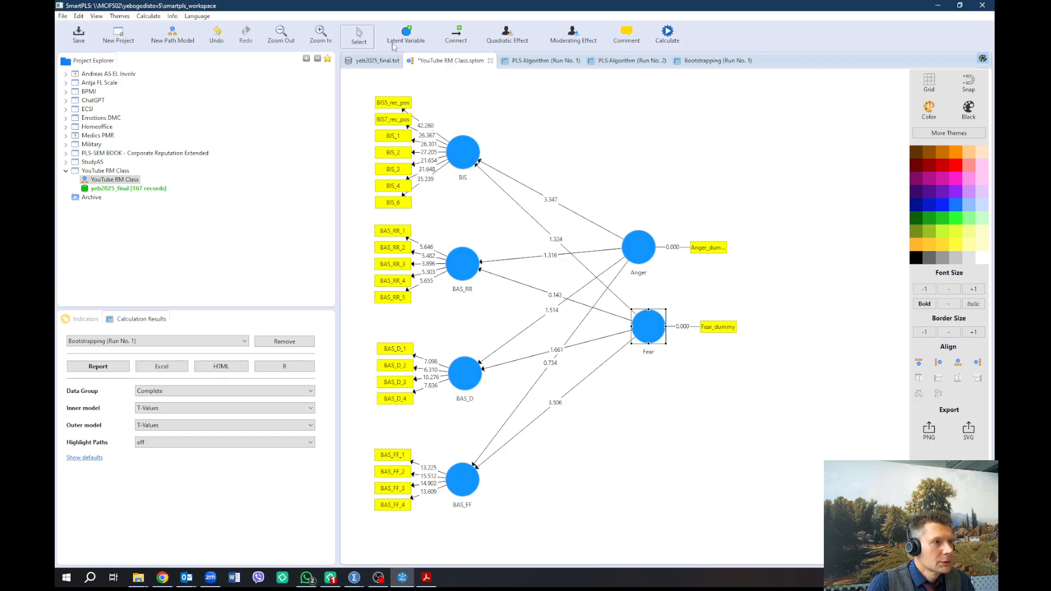
{"action": "left_click", "coordinate": [638, 249]}
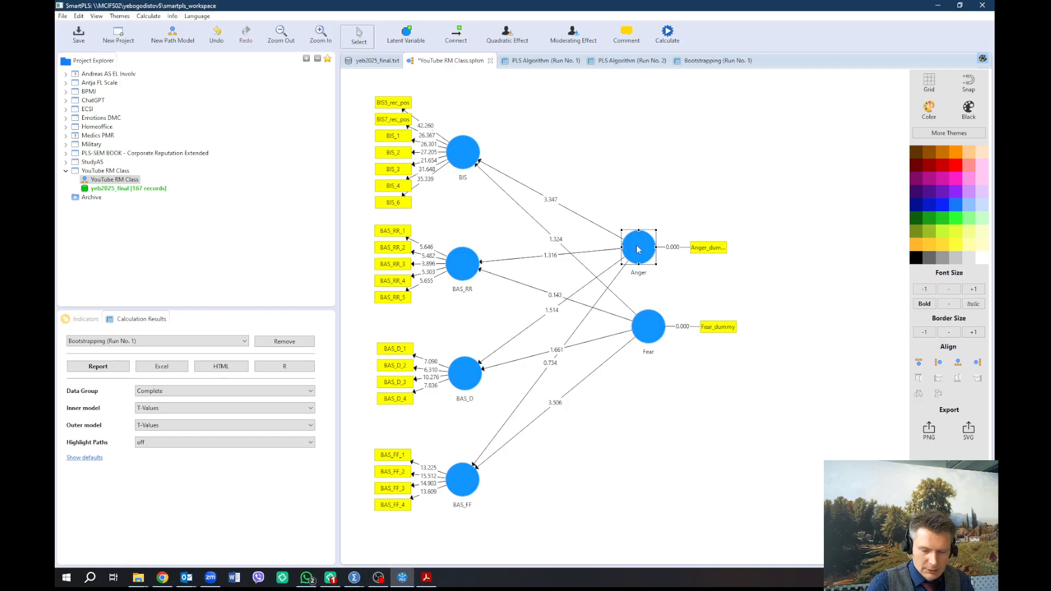
{"action": "key", "text": "Delete"}
{"action": "left_click", "coordinate": [645, 328]}
{"action": "key", "text": "Delete"}
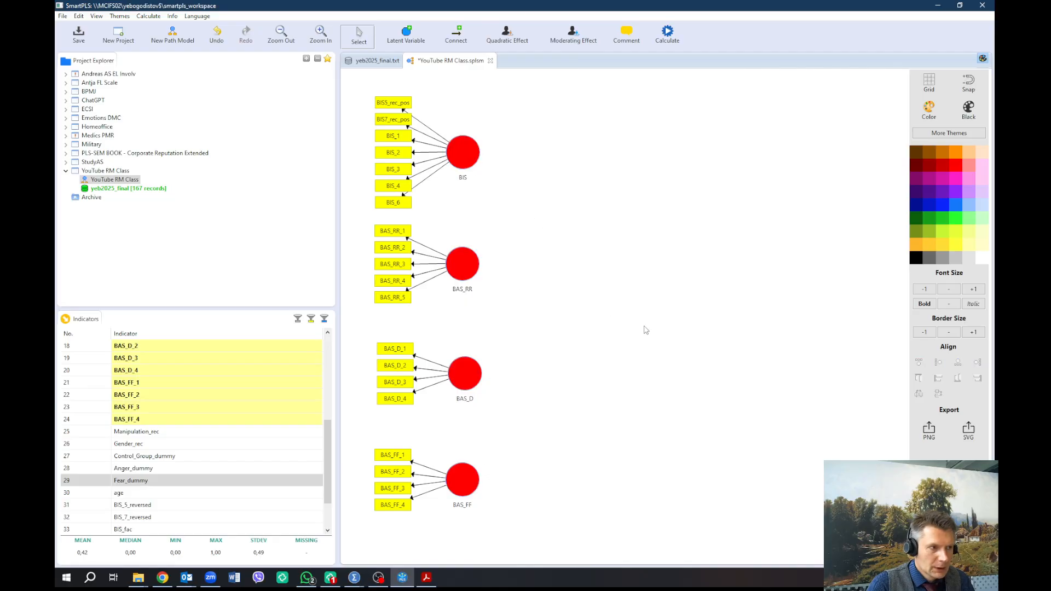
- Align the indicators of BAS_RR and BAS_D below their constructs and those of BAS_FF to the right of its construct
{"action": "mouse_move", "coordinate": [466, 267]}
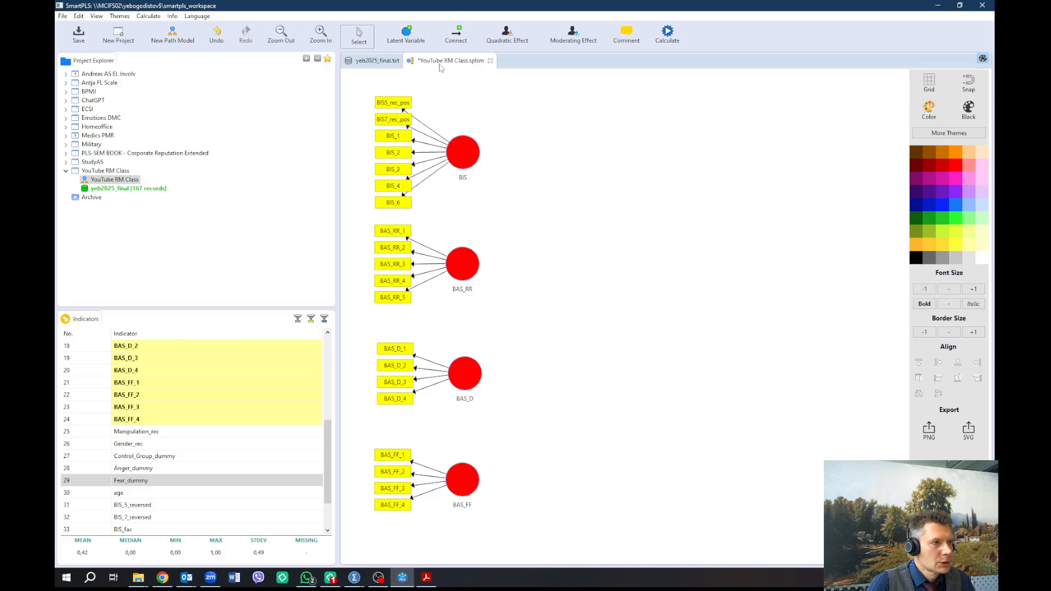
{"action": "left_click", "coordinate": [466, 260]}
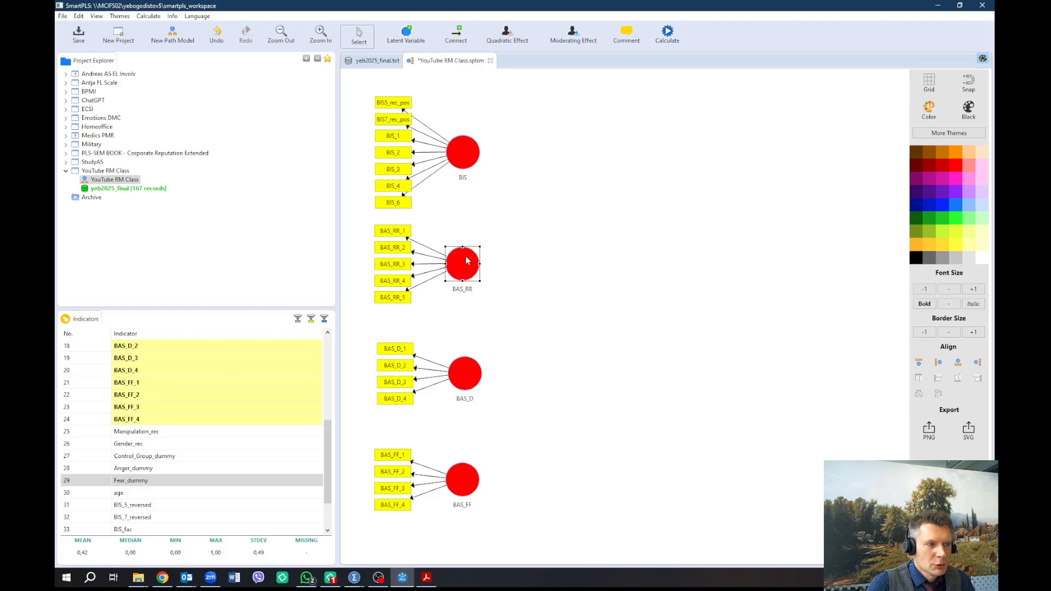
{"action": "right_click", "coordinate": [466, 256]}
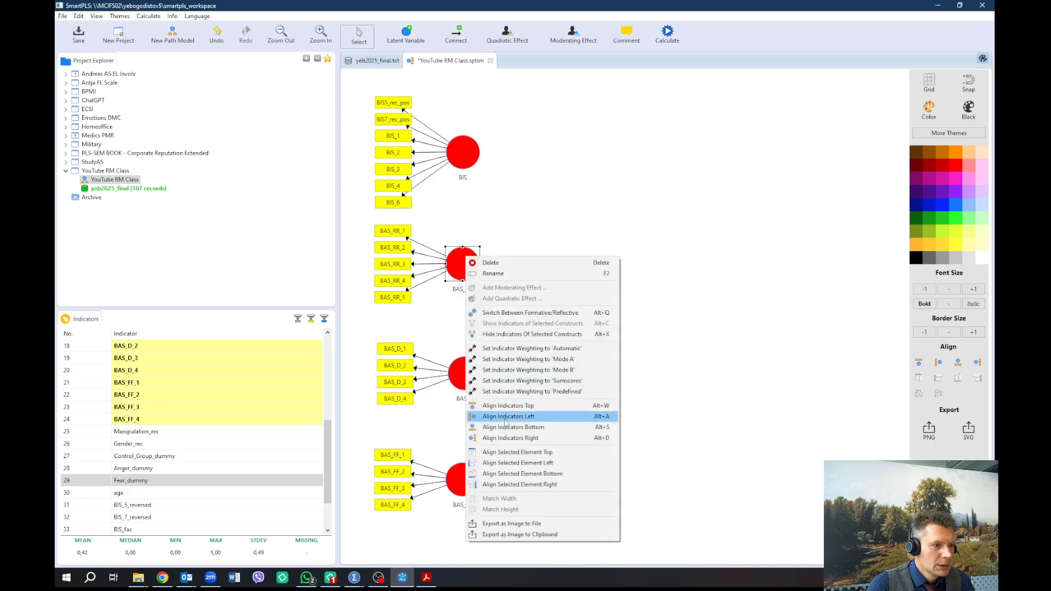
{"action": "left_click", "coordinate": [507, 427]}
{"action": "left_click", "coordinate": [470, 375]}
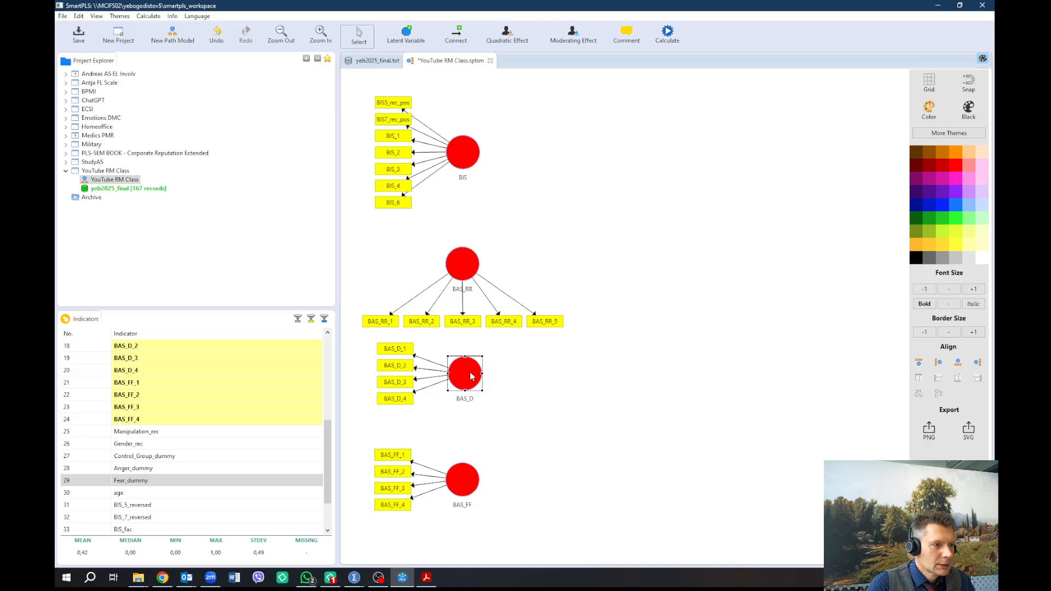
{"action": "right_click", "coordinate": [471, 376]}
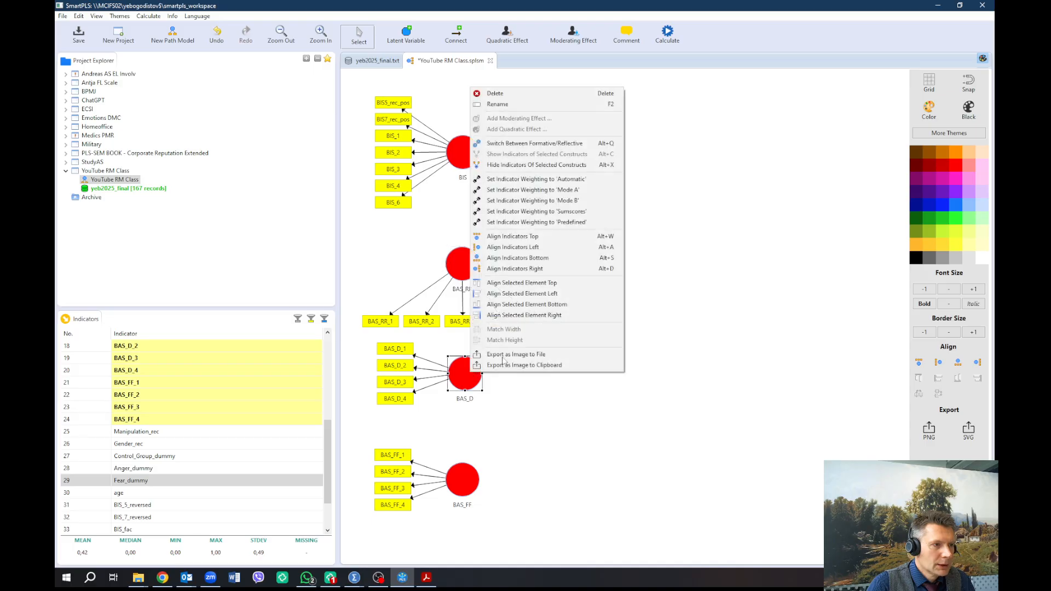
{"action": "left_click", "coordinate": [519, 260]}
{"action": "left_click", "coordinate": [461, 480]}
{"action": "right_click", "coordinate": [460, 481]}
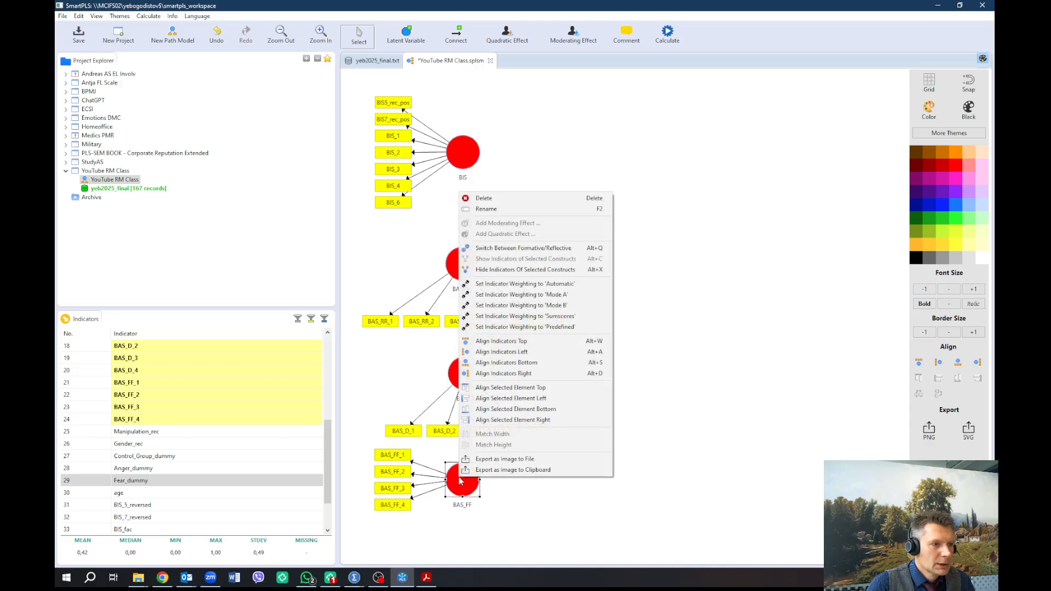
{"action": "left_click", "coordinate": [521, 373]}
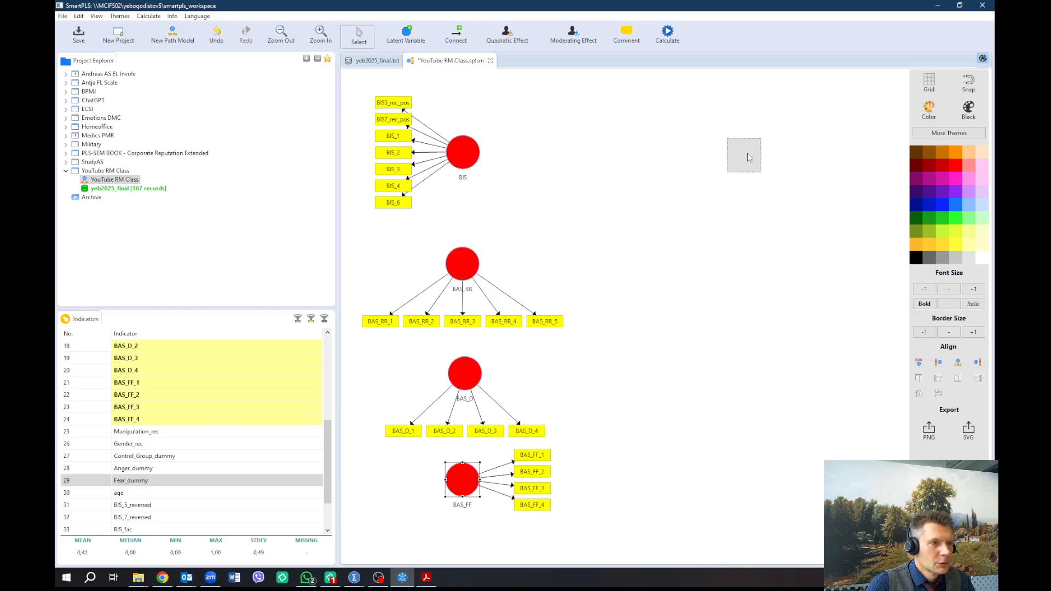
- Move BAS_FF across from BIS at the same height, and place BAS_RR and BAS_D side by side below and between them
{"action": "left_click_drag", "start_coordinate": [749, 157], "coordinate": [747, 157]}
{"action": "left_click_drag", "start_coordinate": [473, 261], "coordinate": [537, 259]}
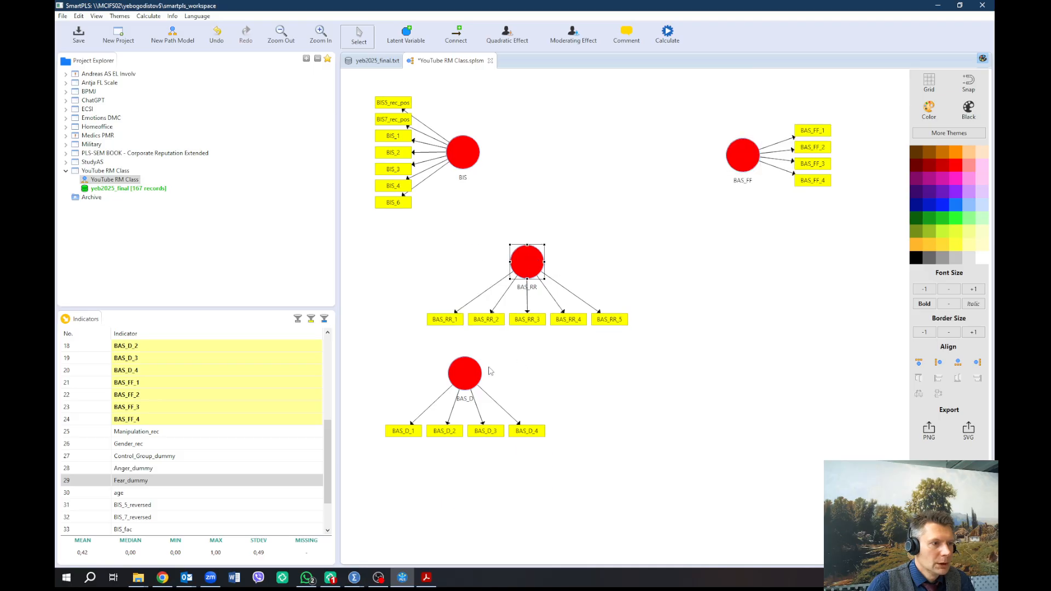
{"action": "left_click_drag", "start_coordinate": [471, 378], "coordinate": [707, 266]}
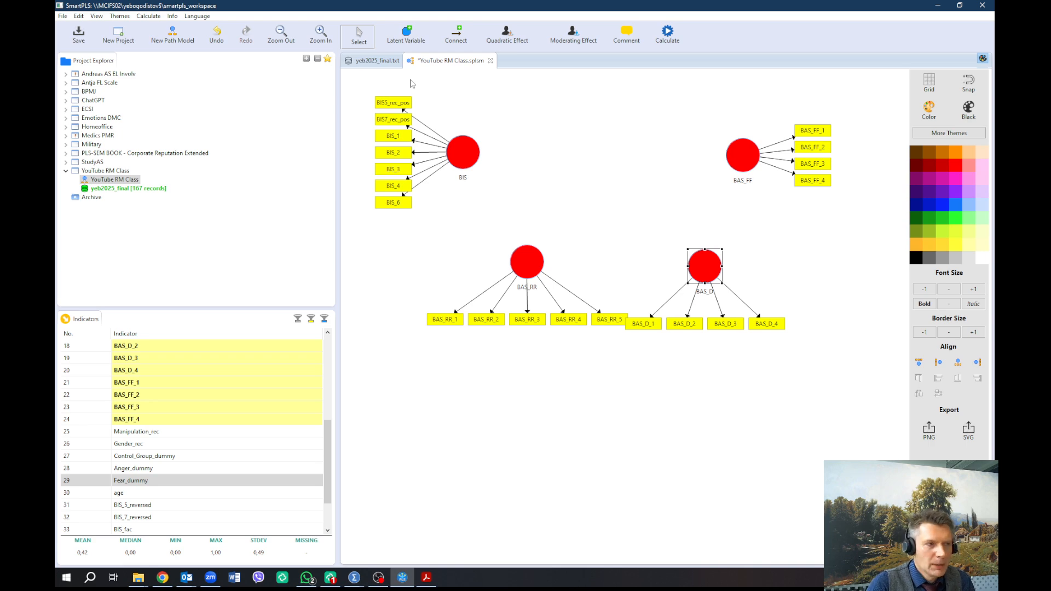
- Connect BIS directly to BAS_FF and build the serial path chain BIS to BAS_RR to BAS_D to BAS_FF
{"action": "left_click", "coordinate": [464, 36]}
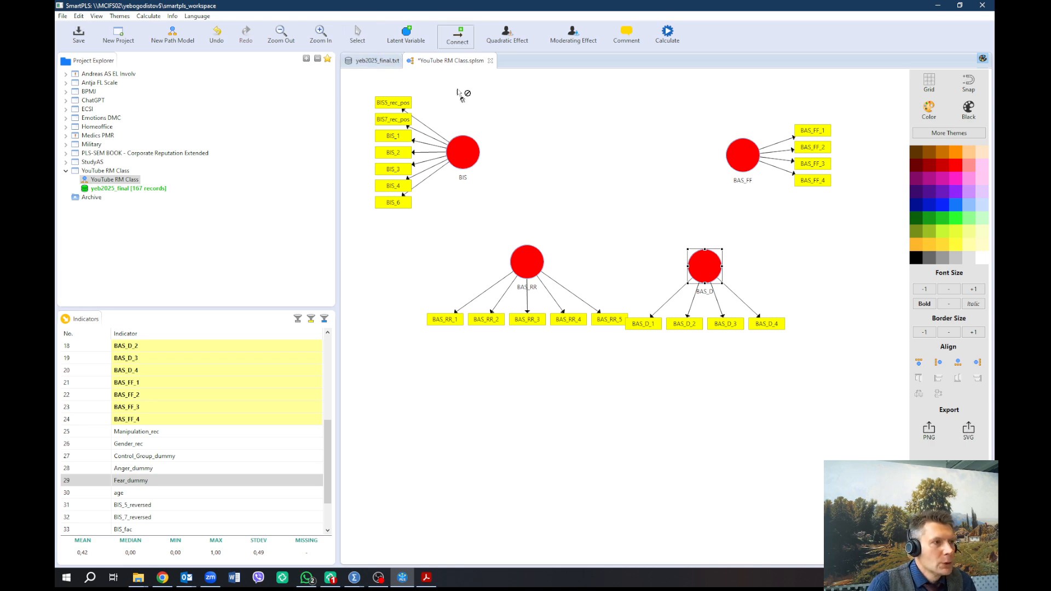
{"action": "left_click", "coordinate": [463, 161]}
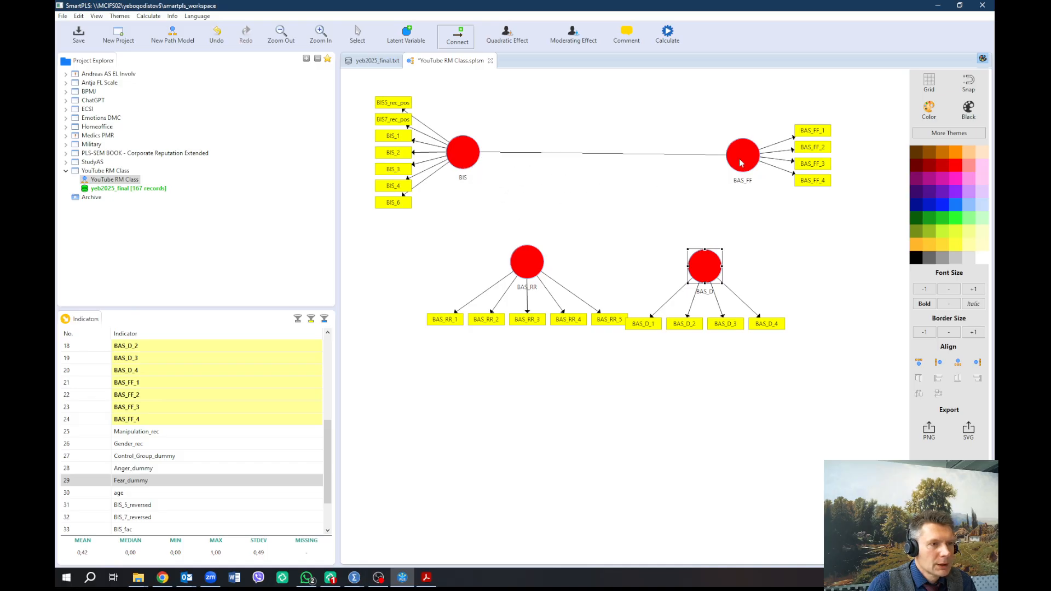
{"action": "left_click", "coordinate": [741, 162]}
{"action": "left_click", "coordinate": [466, 160]}
{"action": "left_click", "coordinate": [527, 268]}
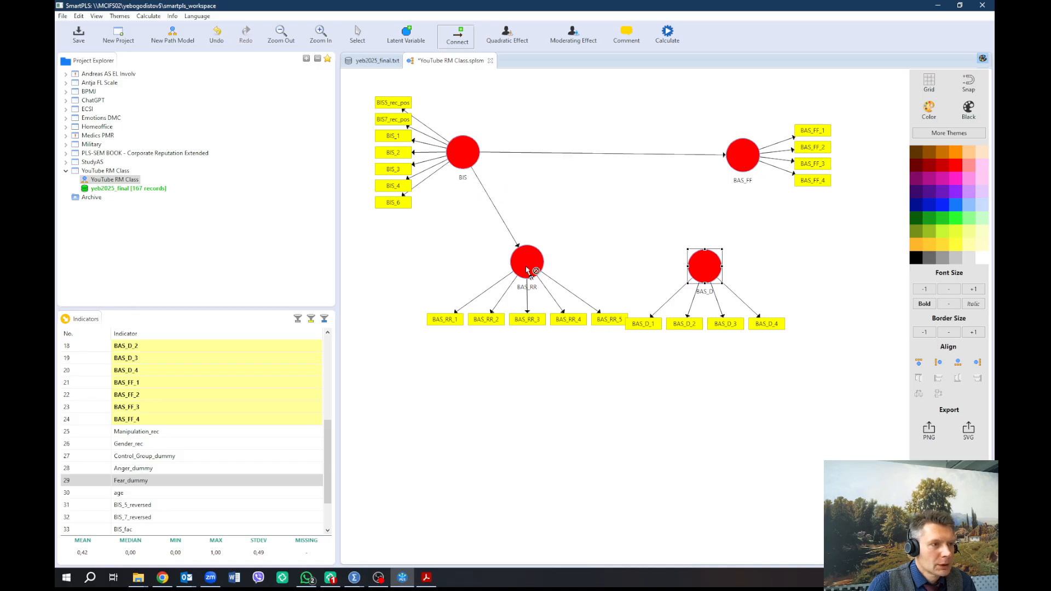
{"action": "left_click", "coordinate": [527, 270]}
{"action": "left_click", "coordinate": [713, 269]}
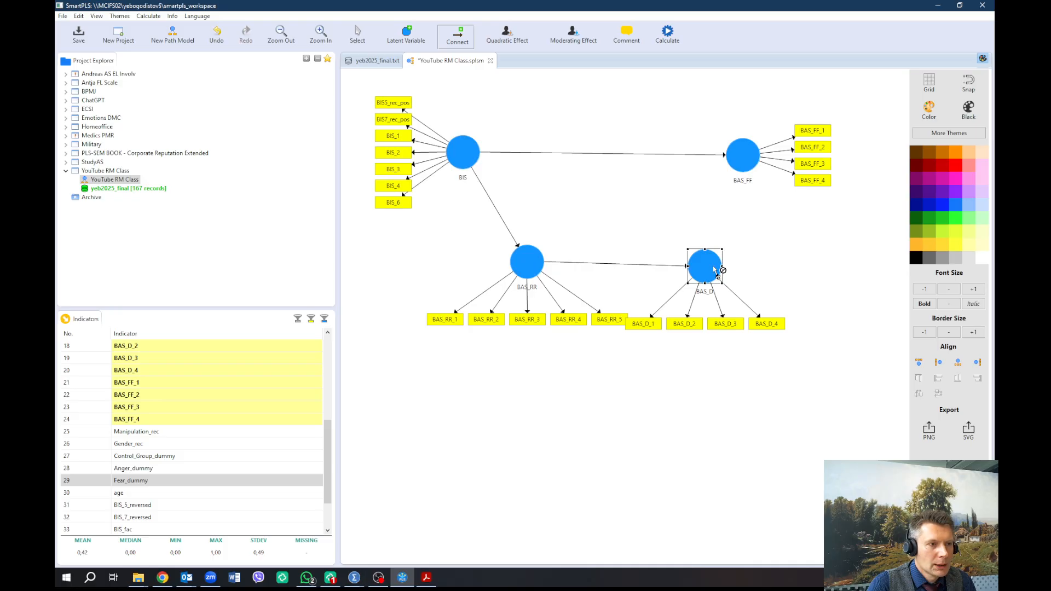
{"action": "left_click", "coordinate": [714, 270]}
{"action": "left_click", "coordinate": [749, 173]}
- Add the cross paths from BIS to BAS_D and from BAS_RR to BAS_FF
{"action": "left_click", "coordinate": [468, 157]}
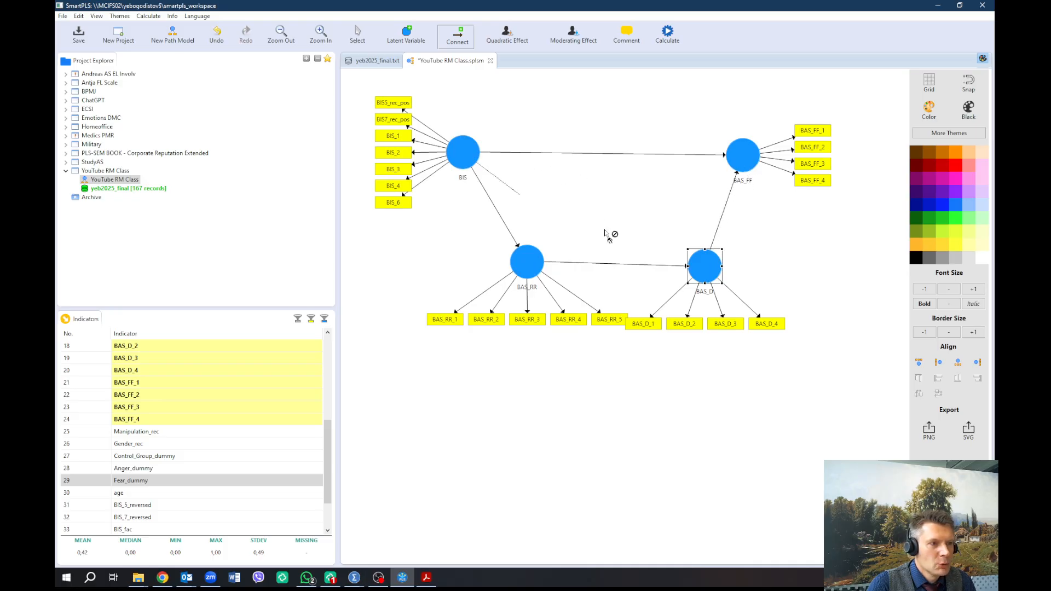
{"action": "left_click", "coordinate": [705, 262]}
{"action": "left_click", "coordinate": [530, 266]}
{"action": "left_click", "coordinate": [740, 165]}
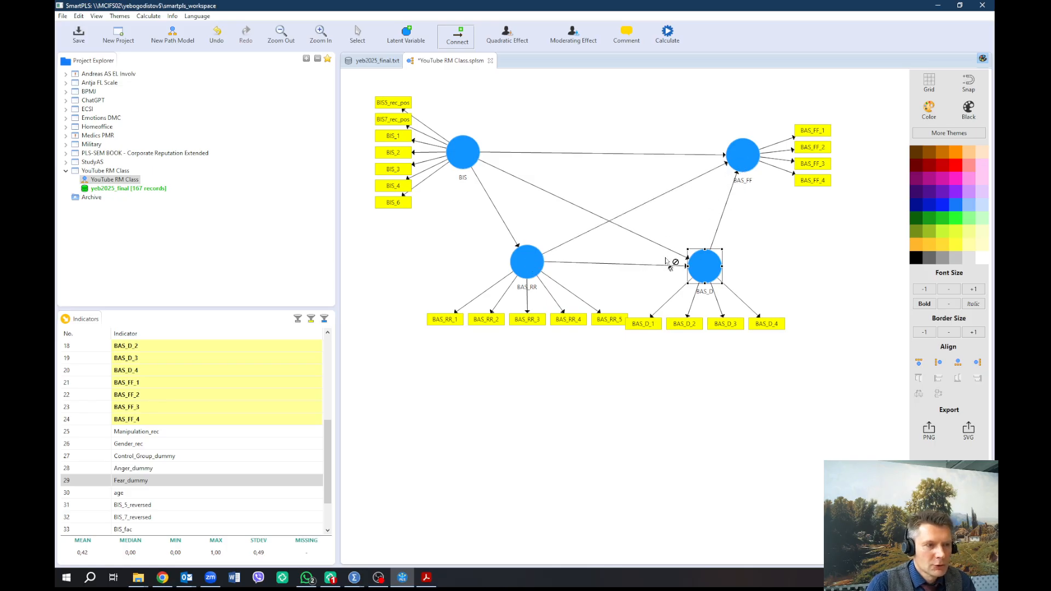
- Run the PLS Algorithm with the path weighting scheme and 300 maximum iterations, opening the full report
{"action": "left_click", "coordinate": [667, 34]}
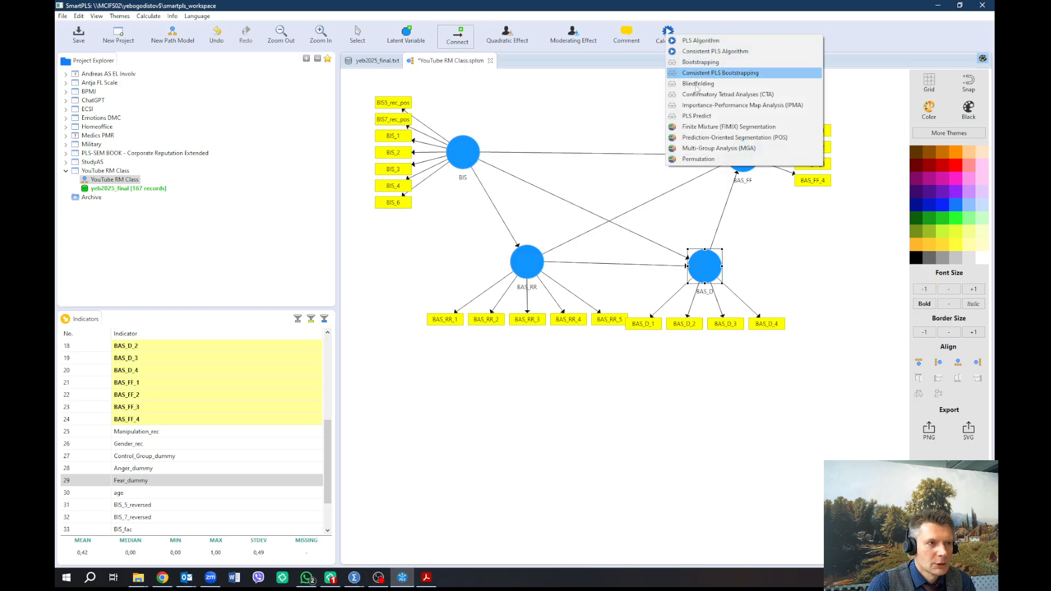
{"action": "left_click", "coordinate": [719, 42]}
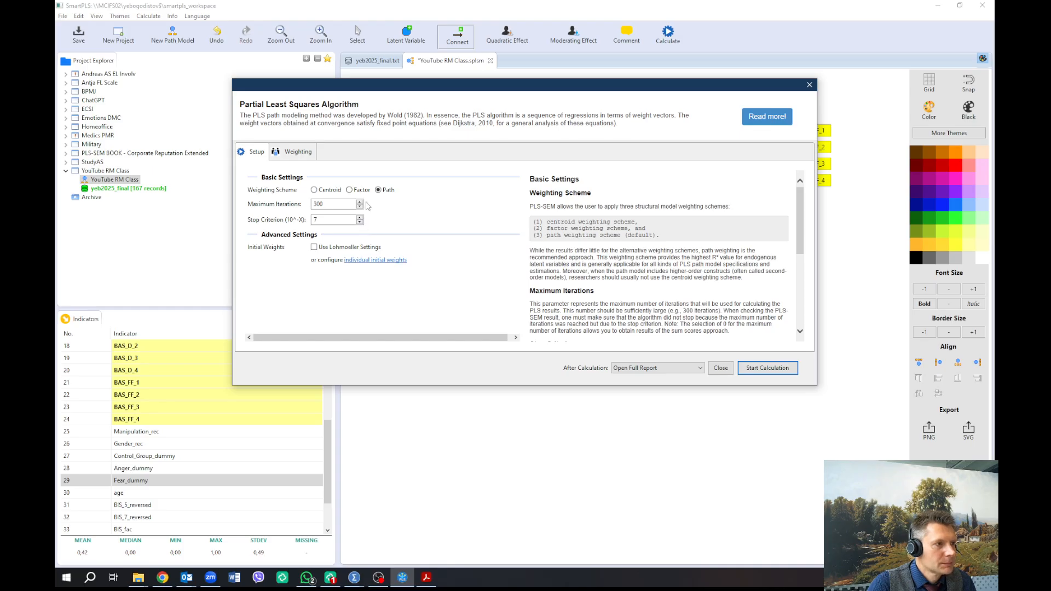
{"action": "left_click", "coordinate": [760, 368]}
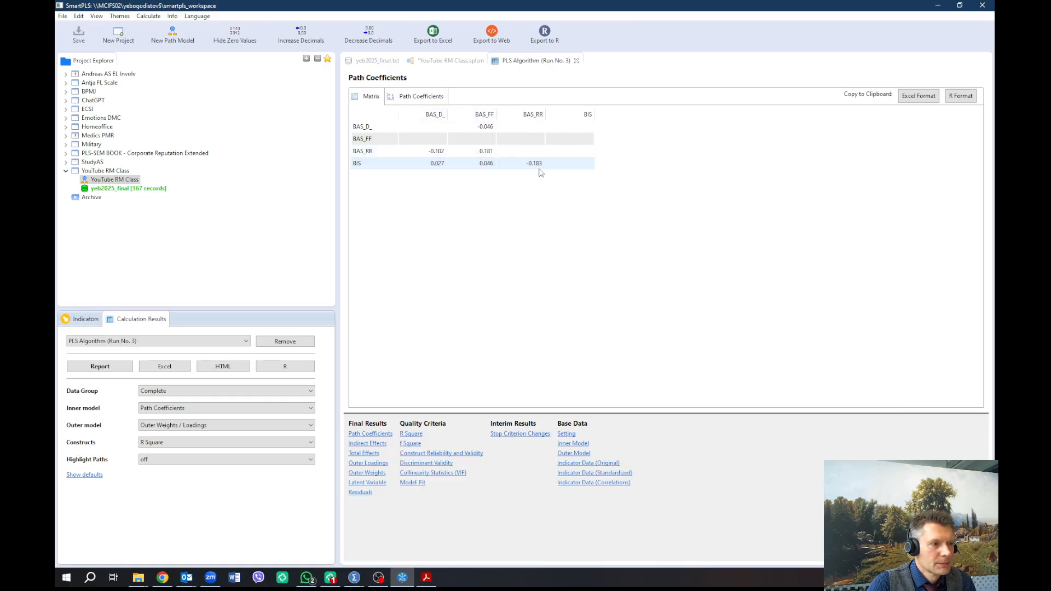
- Compare the path coefficients shown on the model diagram with those in the PLS Algorithm report
{"action": "left_click", "coordinate": [435, 60]}
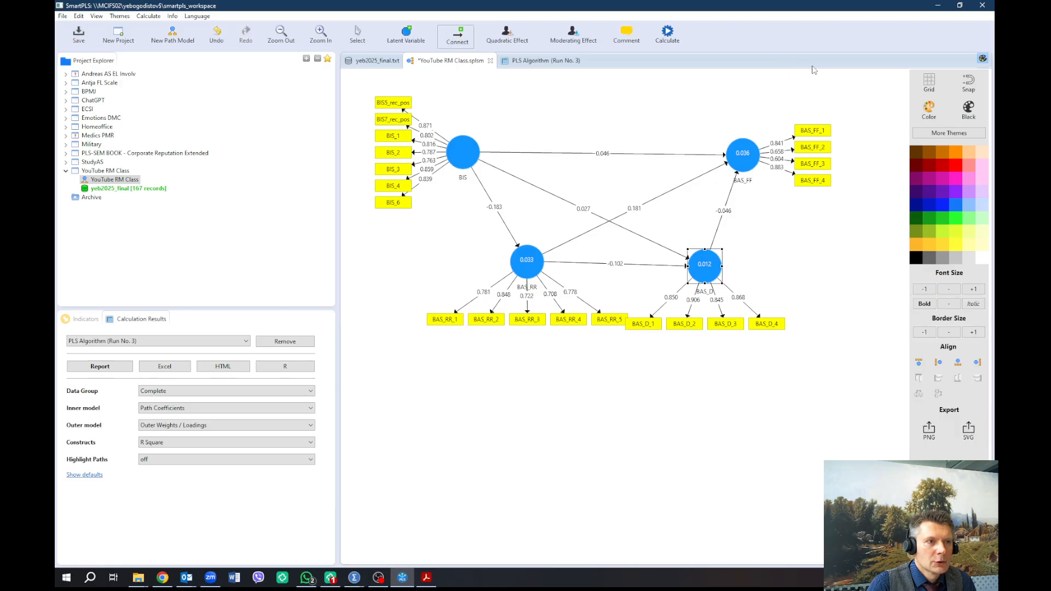
{"action": "left_click", "coordinate": [554, 64]}
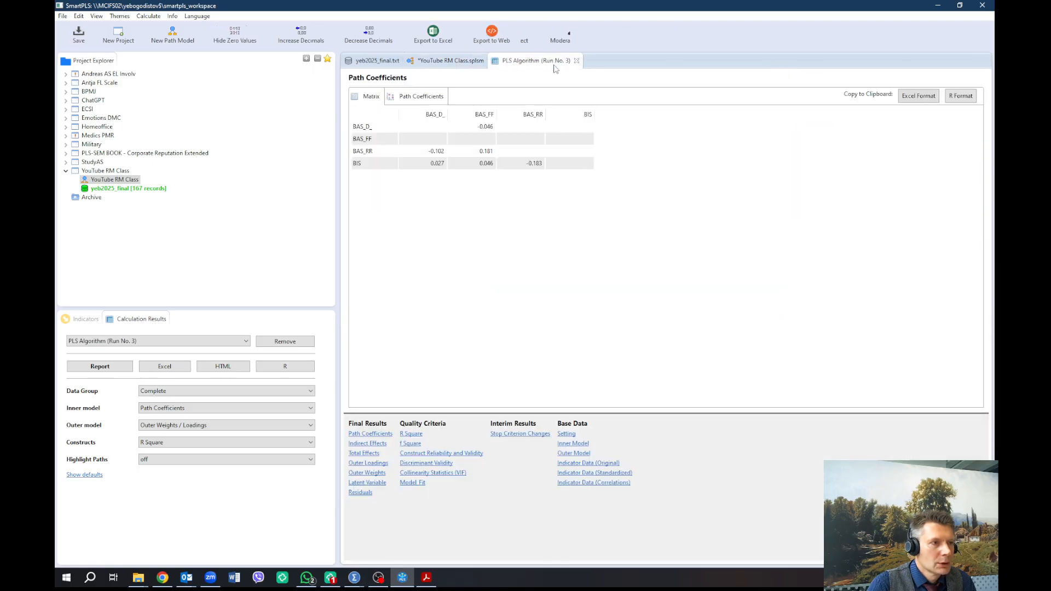
{"action": "left_click", "coordinate": [460, 61]}
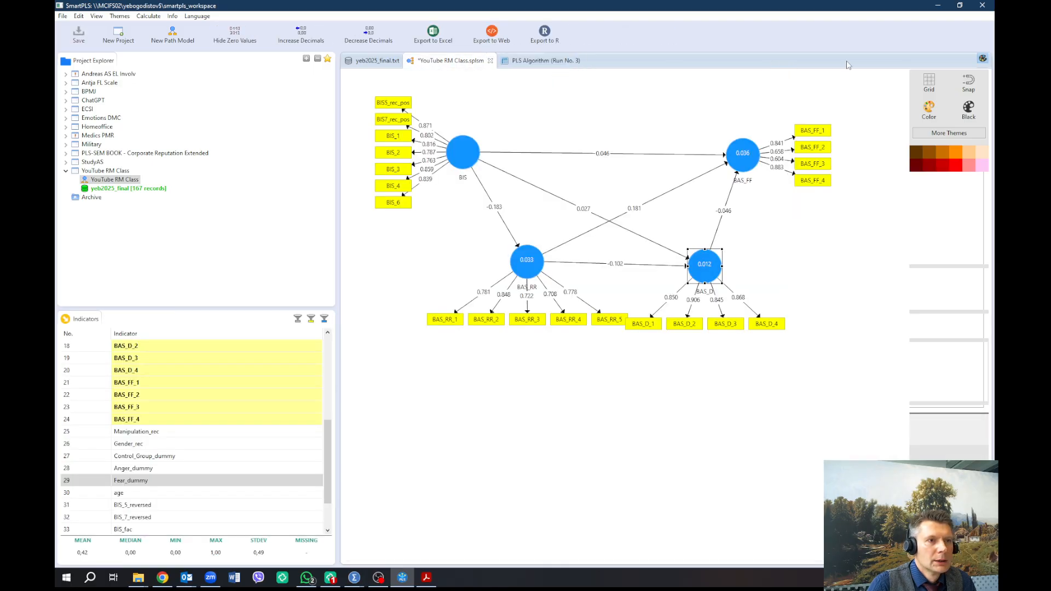
- Run complete bootstrapping with 500 subsamples, bias-corrected and accelerated intervals and a two-tailed test, opening the full report
{"action": "left_click", "coordinate": [676, 34]}
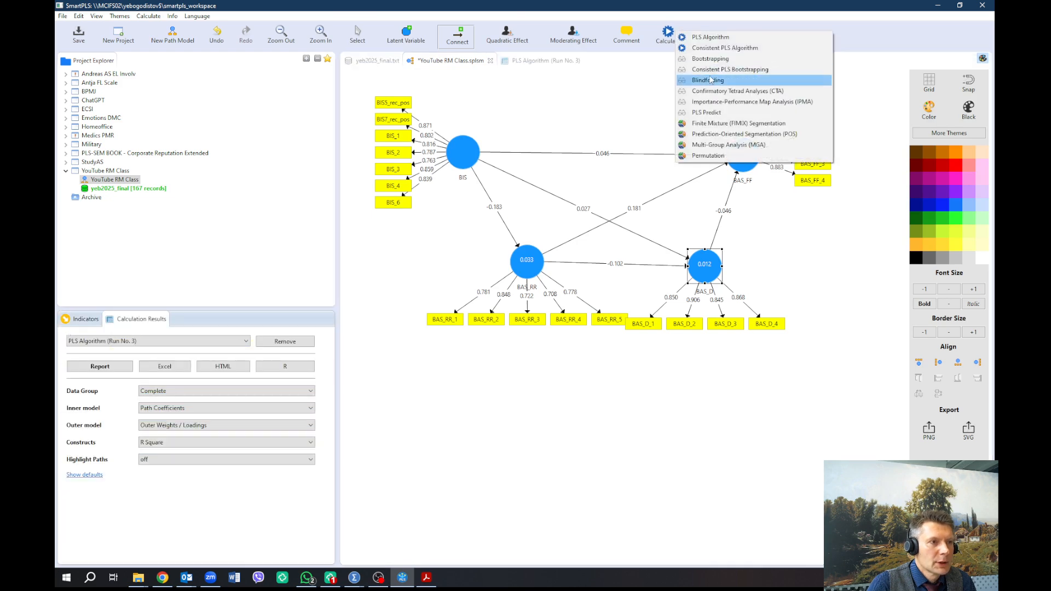
{"action": "left_click", "coordinate": [711, 61]}
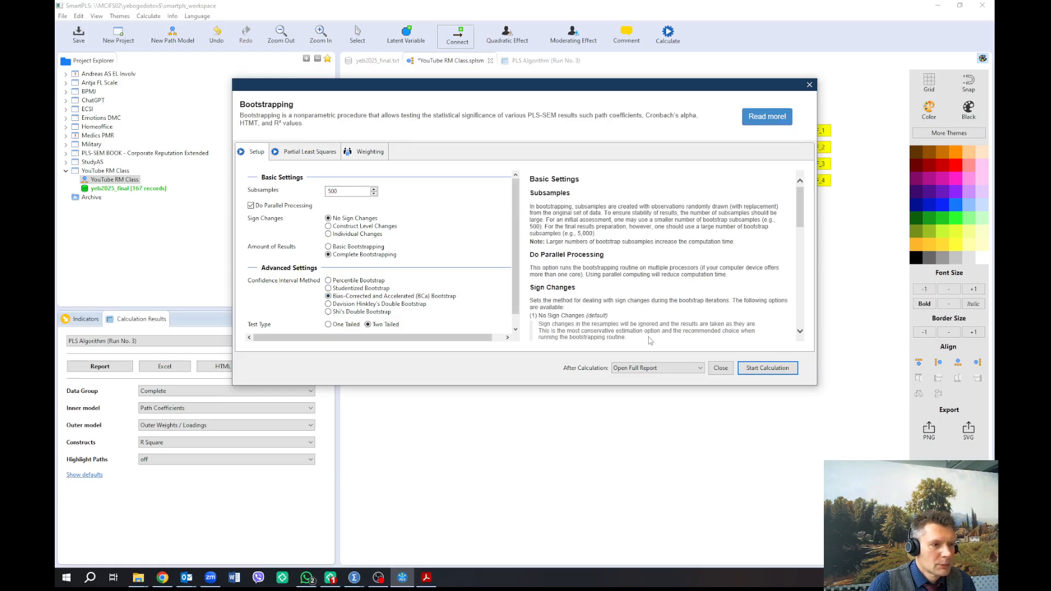
{"action": "left_click", "coordinate": [758, 369]}
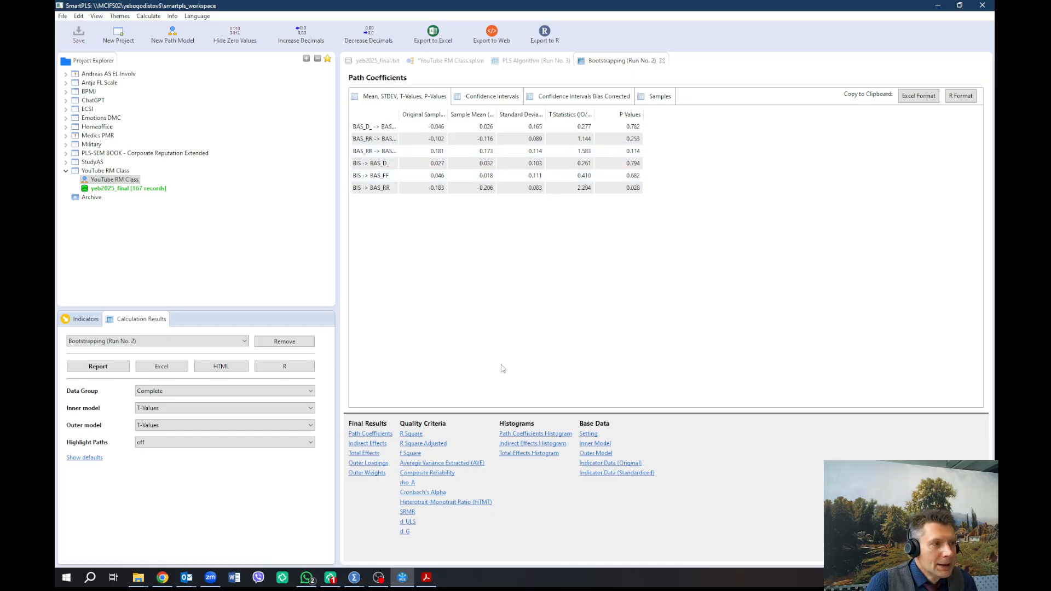
- Examine the bootstrapping results for R Square, R Square Adjusted and the indirect effects
{"action": "left_click", "coordinate": [417, 435]}
{"action": "left_click", "coordinate": [432, 445]}
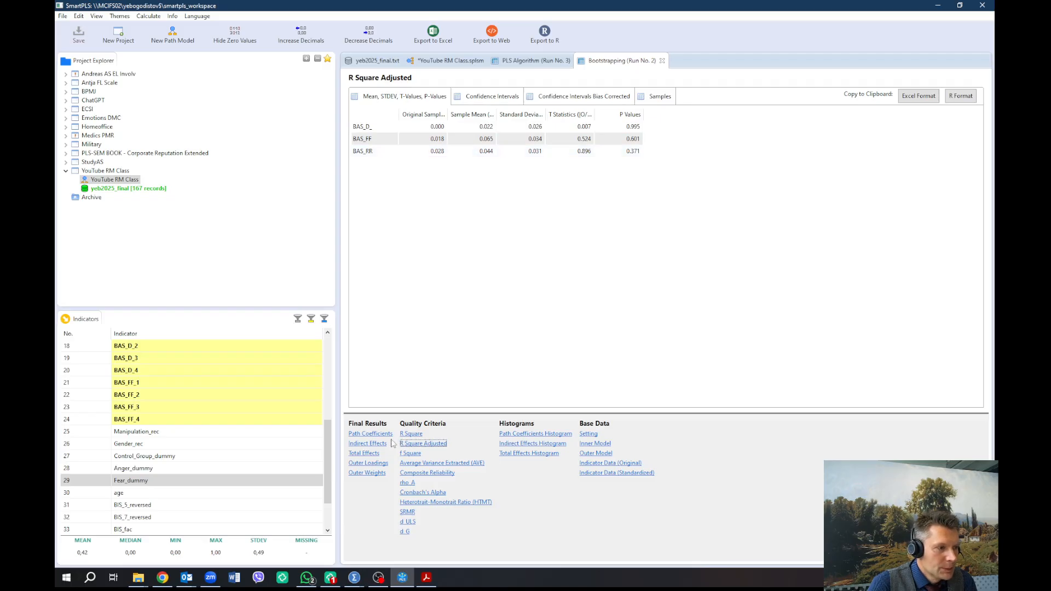
{"action": "left_click", "coordinate": [372, 444]}
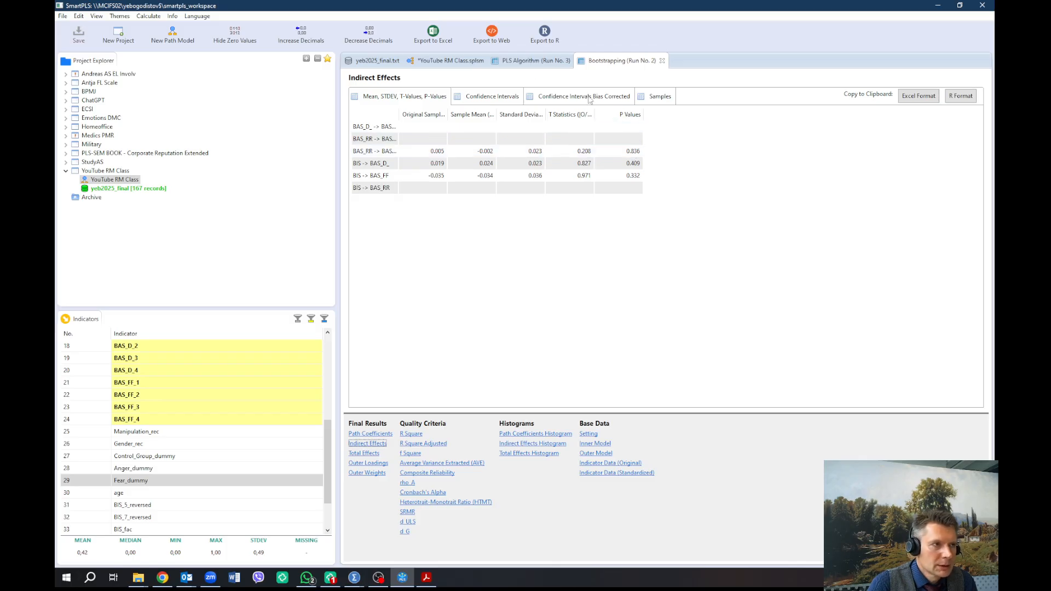
- Delete the paths from BAS_RR to BAS_FF and from BIS to BAS_D_ in the YouTube RM Class model
{"action": "left_click", "coordinate": [437, 61]}
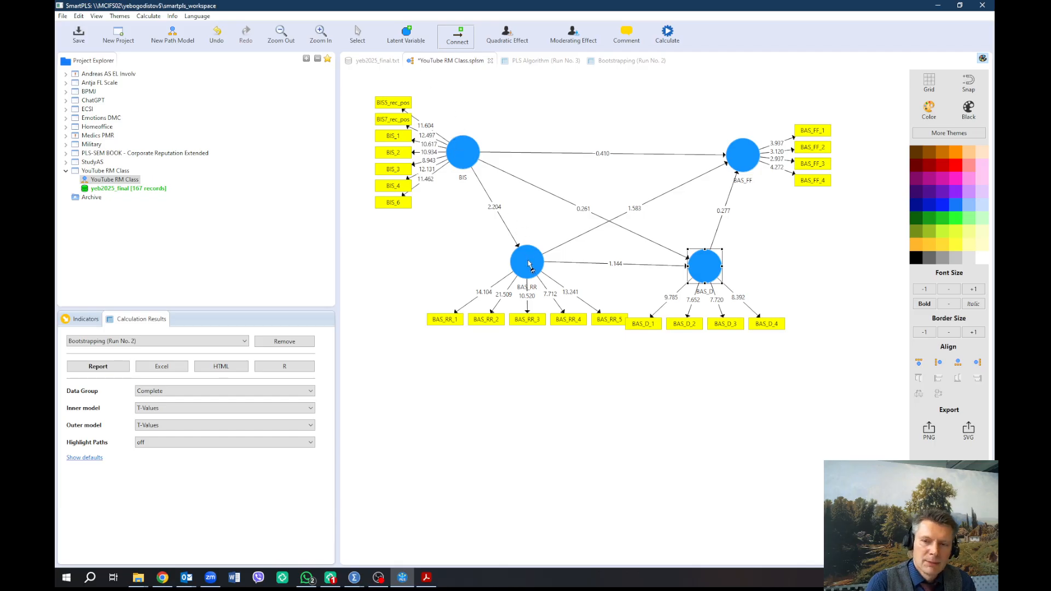
{"action": "left_click", "coordinate": [359, 34]}
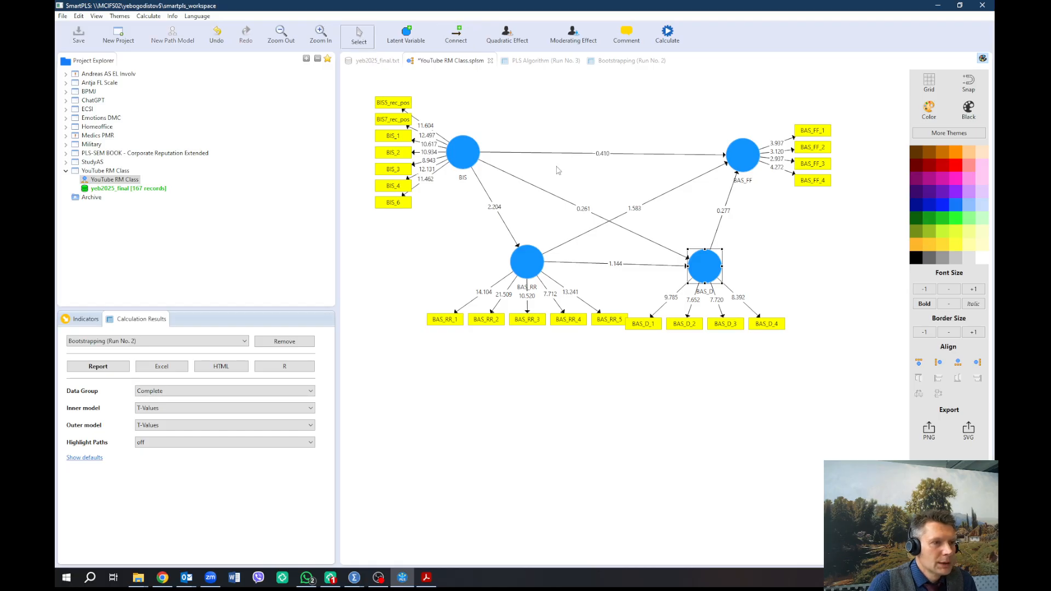
{"action": "left_click", "coordinate": [727, 170]}
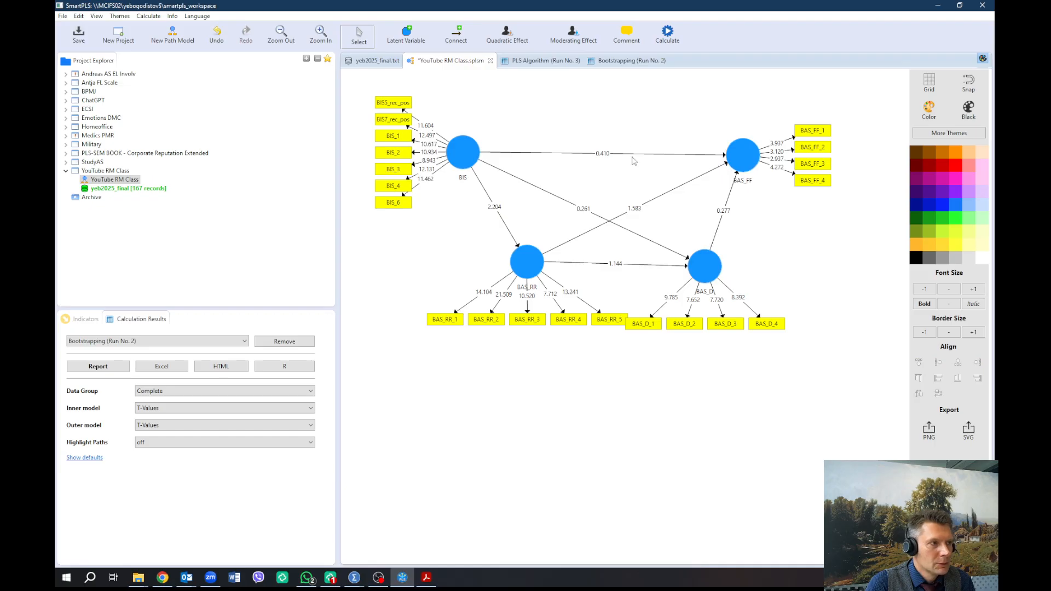
{"action": "left_click", "coordinate": [728, 166]}
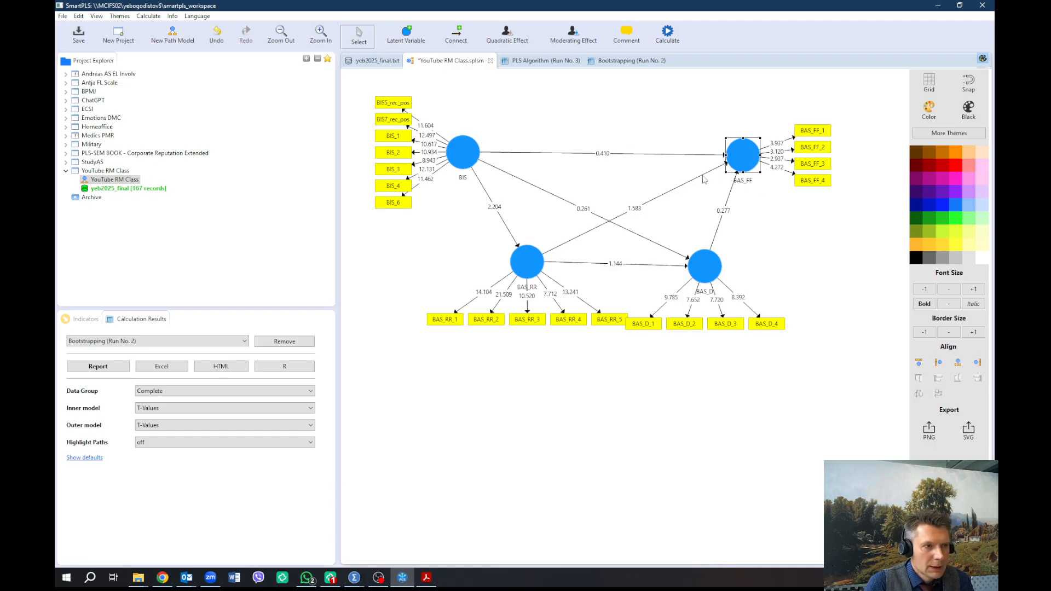
{"action": "left_click", "coordinate": [686, 183]}
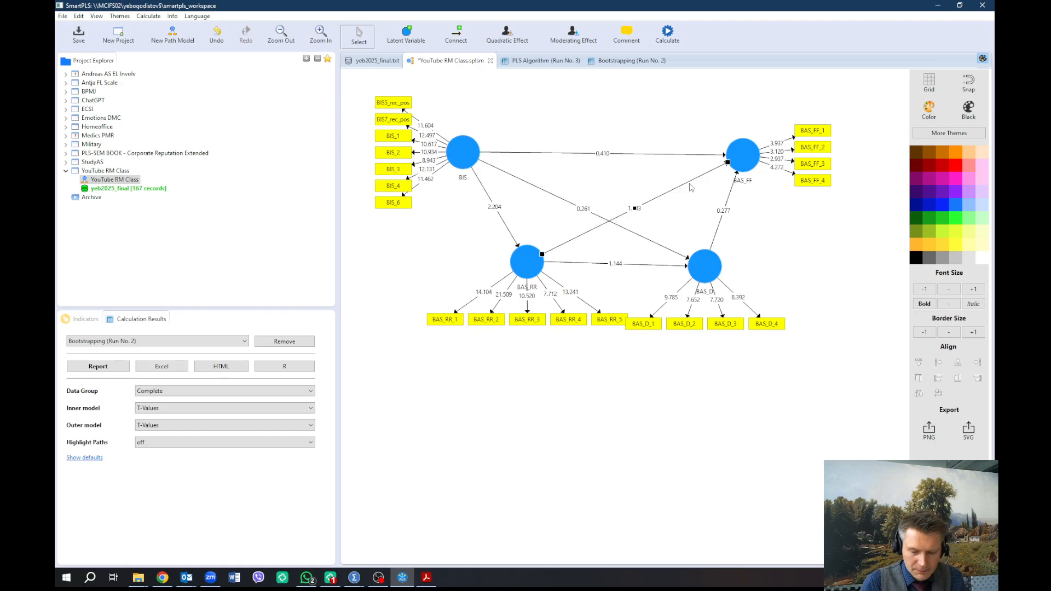
{"action": "key", "text": "Delete"}
{"action": "left_click", "coordinate": [680, 256]}
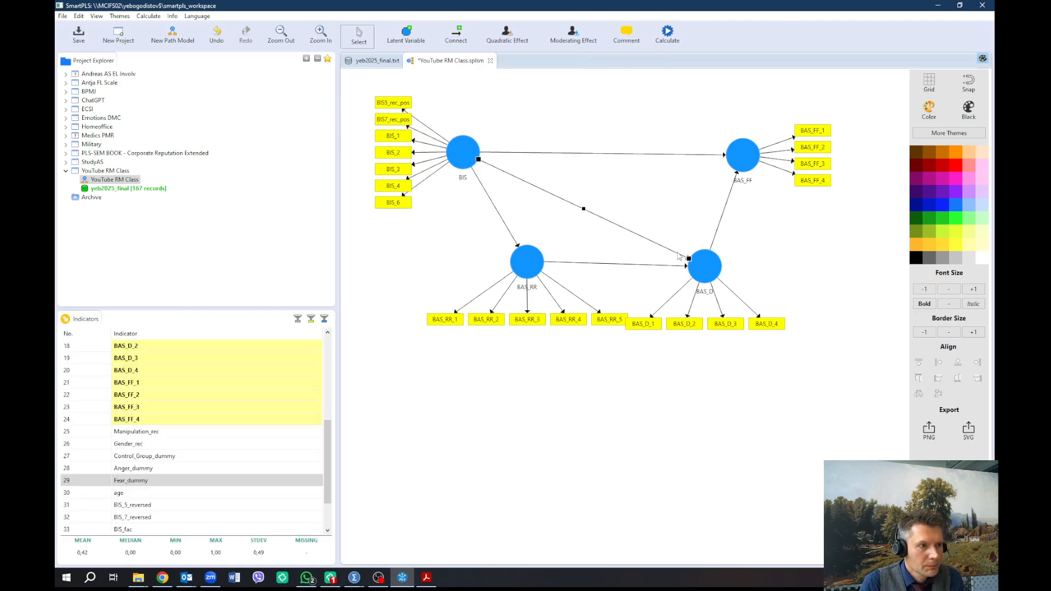
{"action": "key", "text": "Delete"}
{"action": "left_click", "coordinate": [521, 249]}
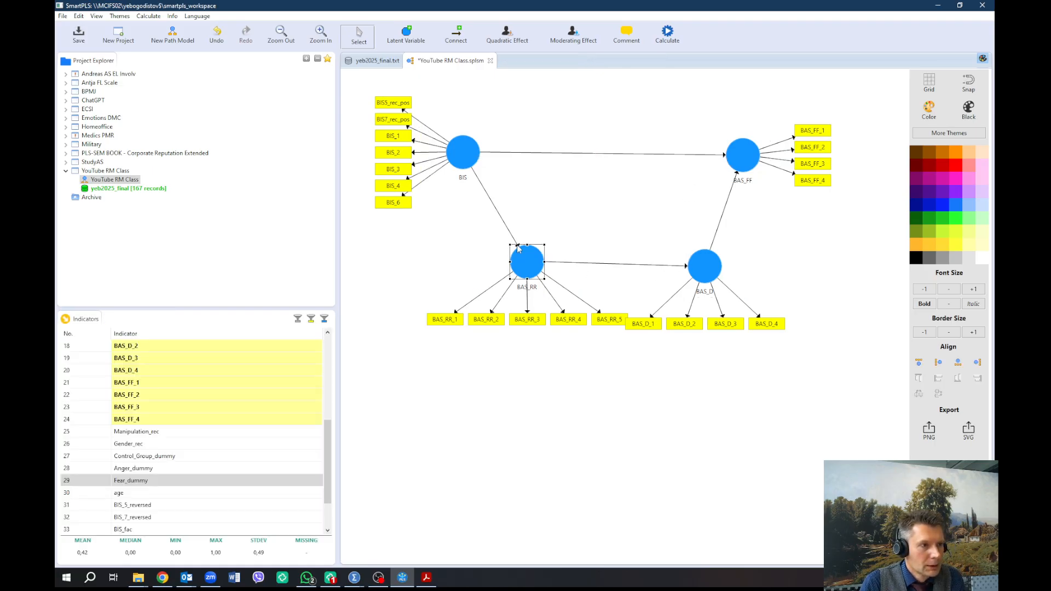
{"action": "key", "text": "Delete"}
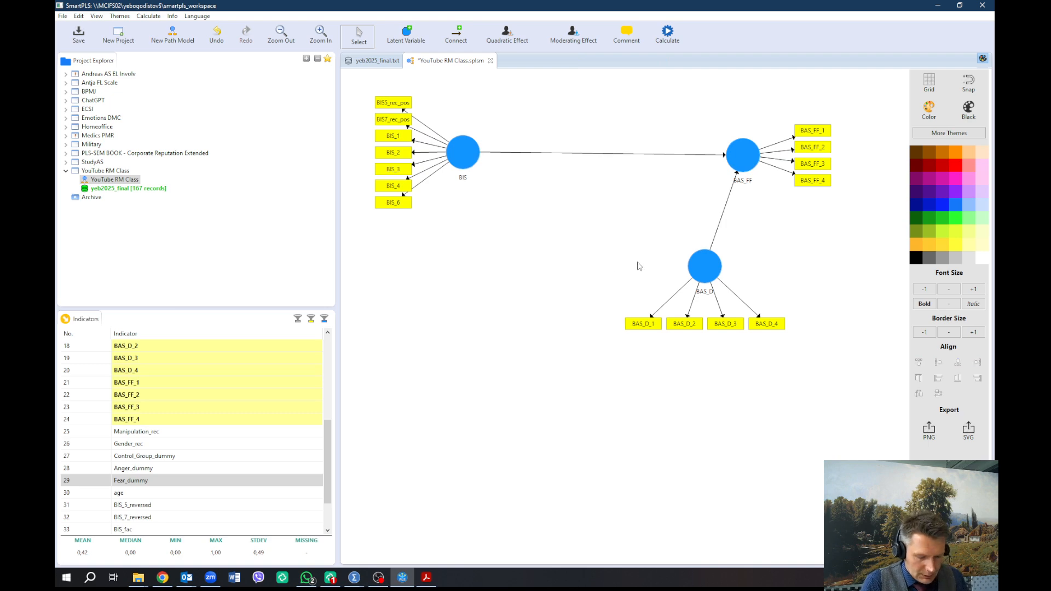
{"action": "key", "text": "ctrl+z"}
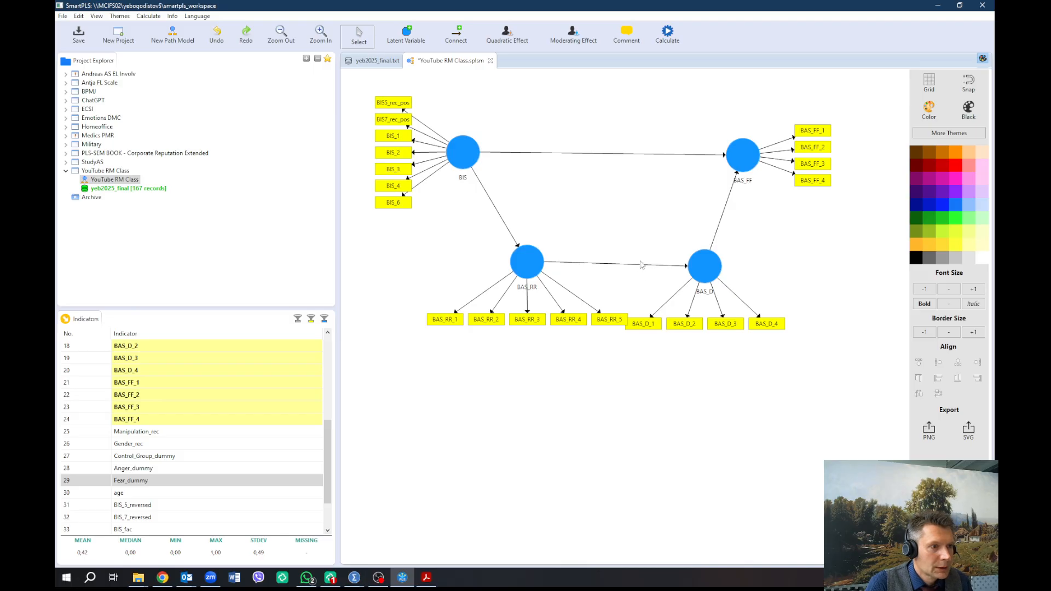
- Delete the paths from BAS_RR to BAS_D_ and from BIS to BAS_RR
{"action": "key", "text": "Delete"}
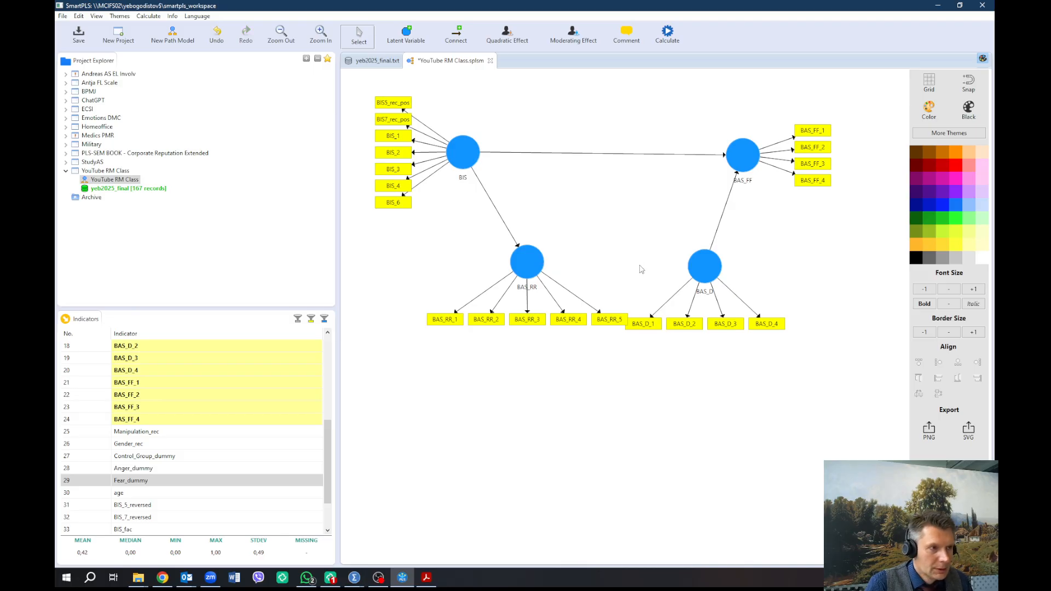
{"action": "left_click", "coordinate": [515, 244]}
{"action": "key", "text": "Delete"}
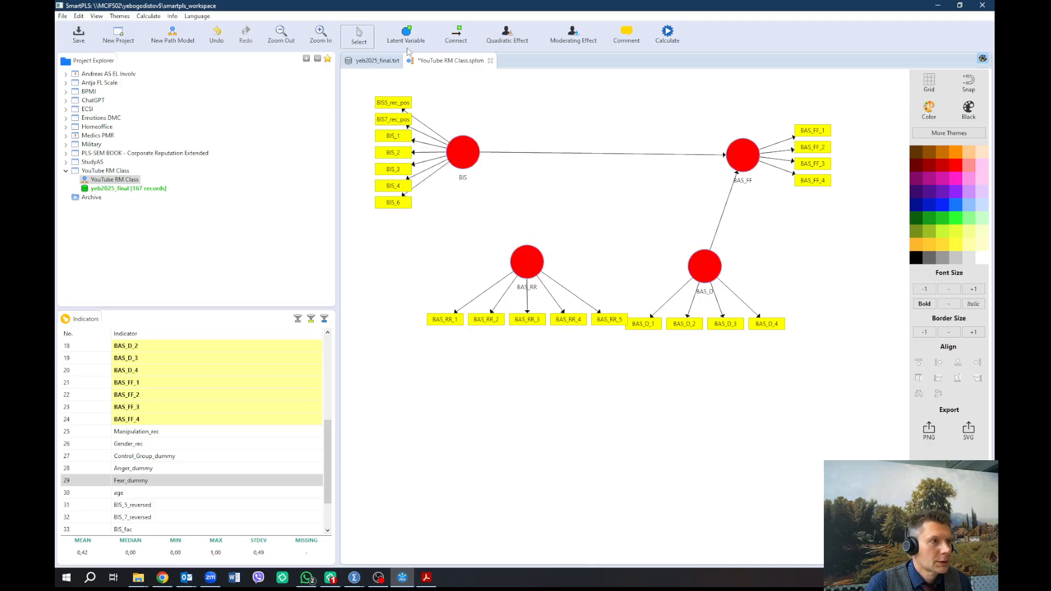
- Connect BAS_RR directly to BAS_FF with a new path
{"action": "left_click", "coordinate": [456, 35]}
{"action": "left_click", "coordinate": [531, 268]}
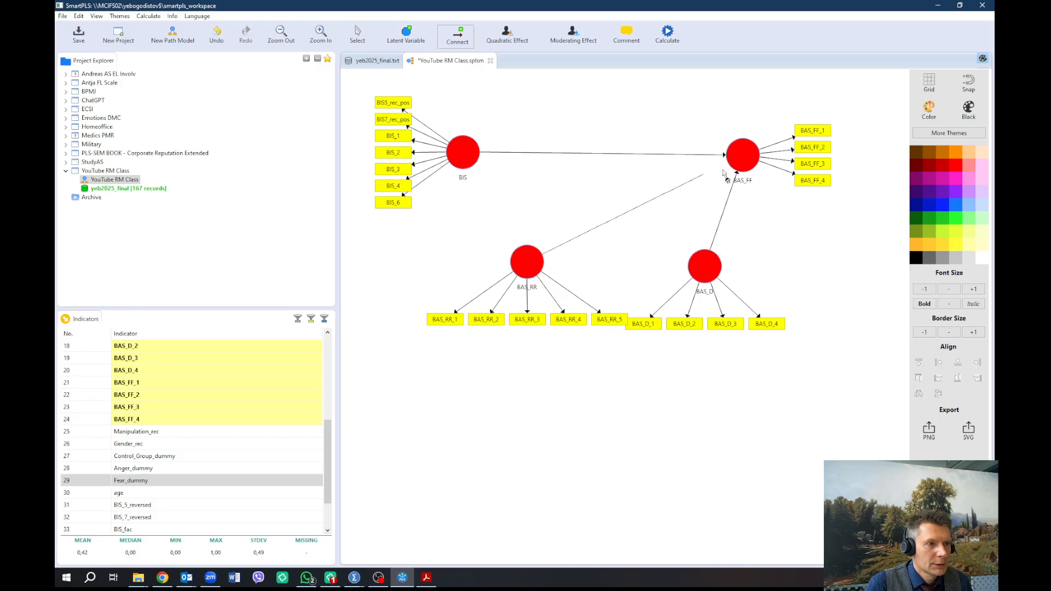
{"action": "left_click", "coordinate": [741, 156]}
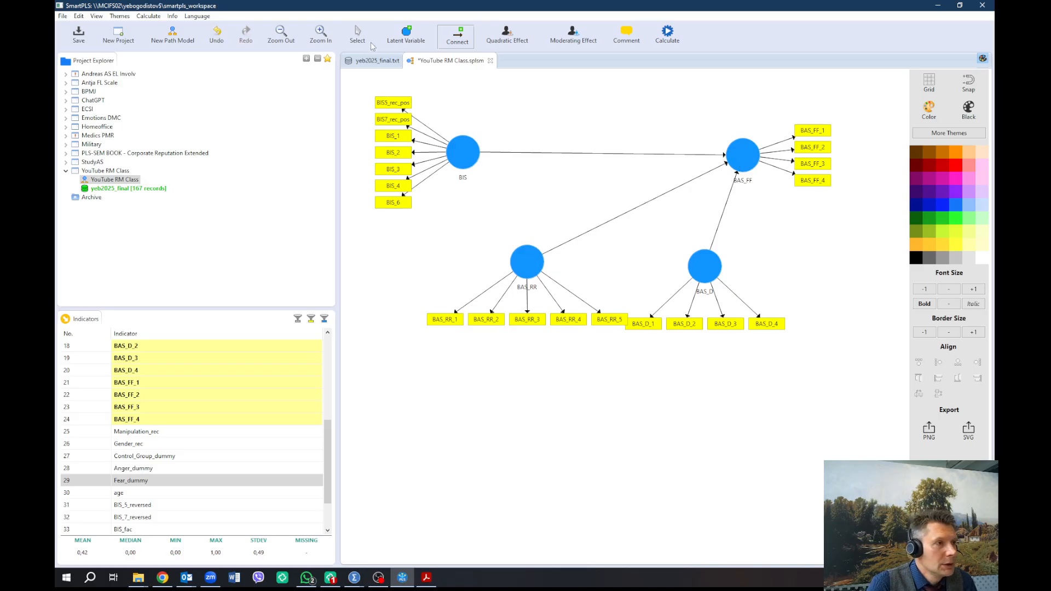
- Add a two-stage, standardized moderating effect on BAS_FF with moderator BAS_D_ and independent variable BIS, placing it just below BAS_FF
{"action": "left_click", "coordinate": [369, 41]}
{"action": "right_click", "coordinate": [729, 163]}
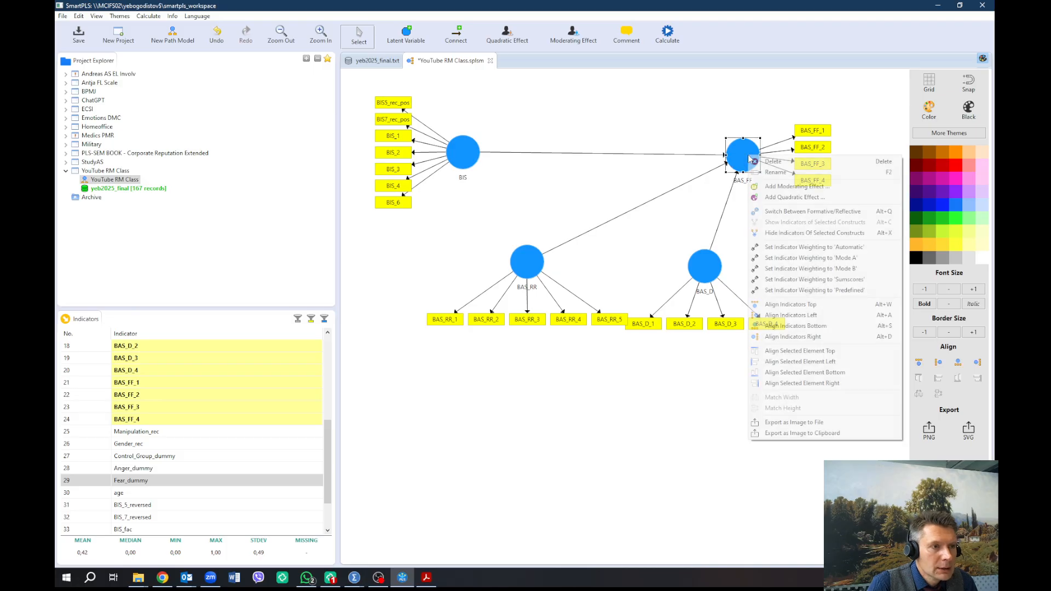
{"action": "left_click", "coordinate": [808, 190]}
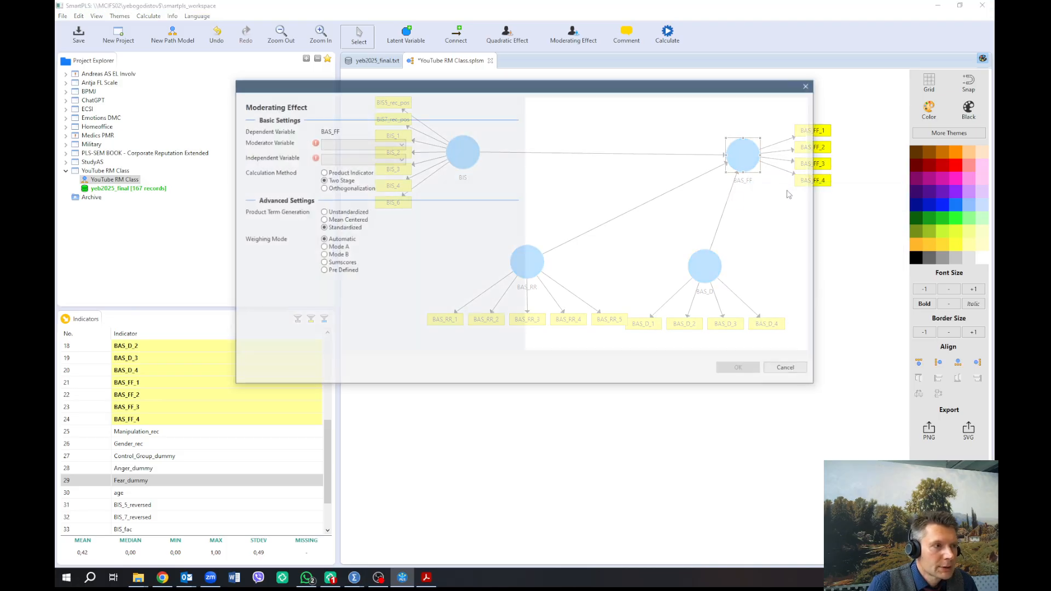
{"action": "left_click", "coordinate": [397, 143]}
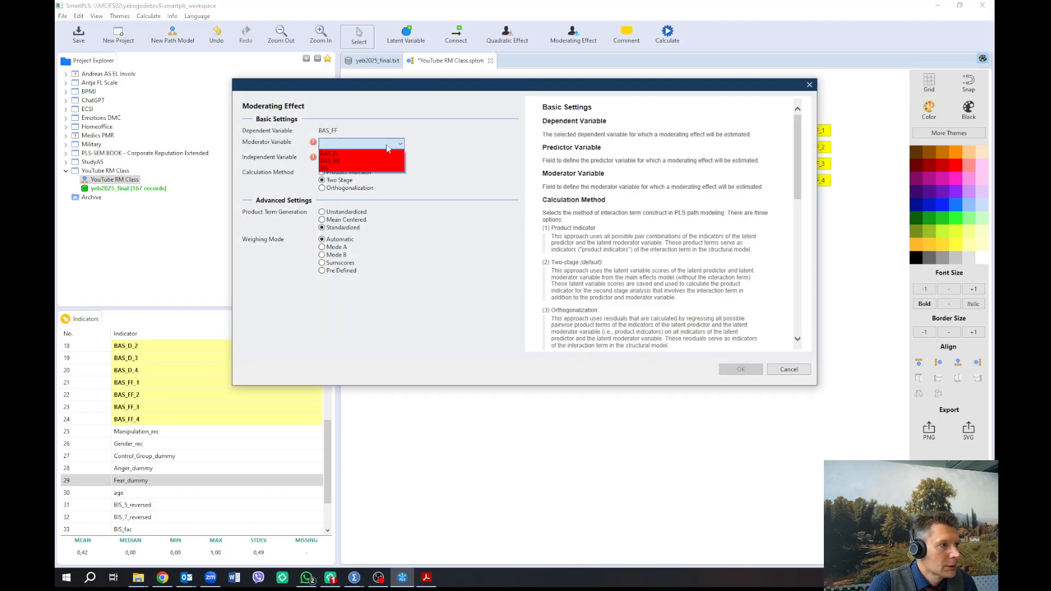
{"action": "left_click", "coordinate": [397, 159]}
{"action": "left_click", "coordinate": [397, 159]}
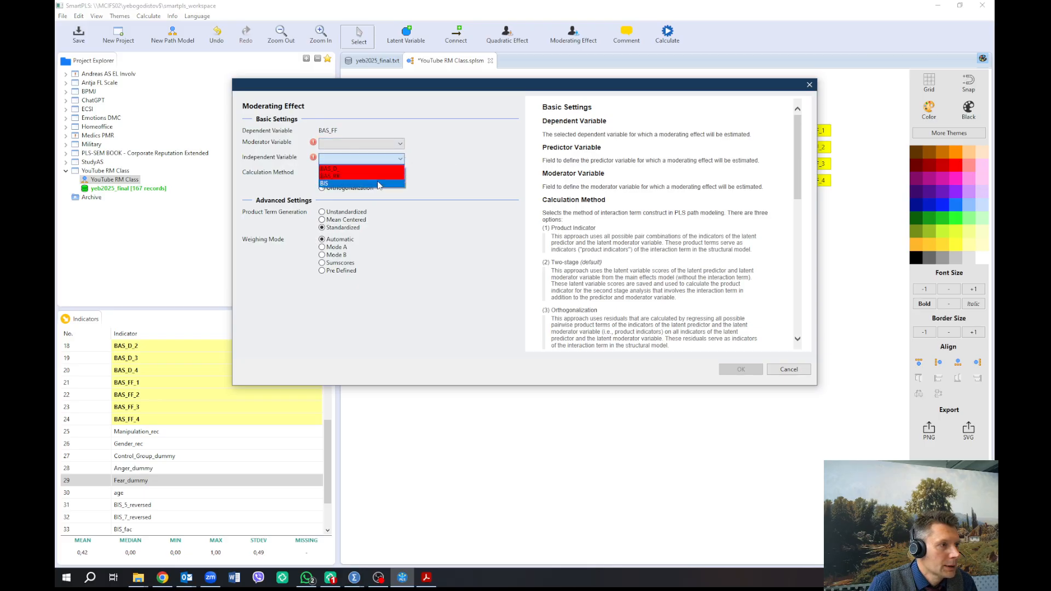
{"action": "left_click", "coordinate": [378, 185]}
{"action": "left_click", "coordinate": [399, 144]}
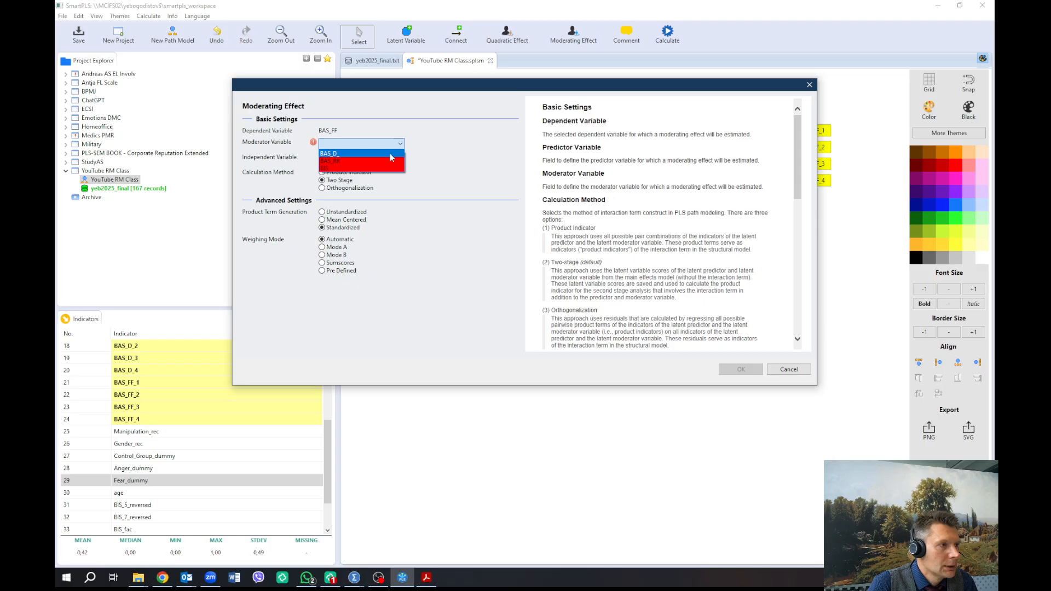
{"action": "left_click", "coordinate": [390, 155]}
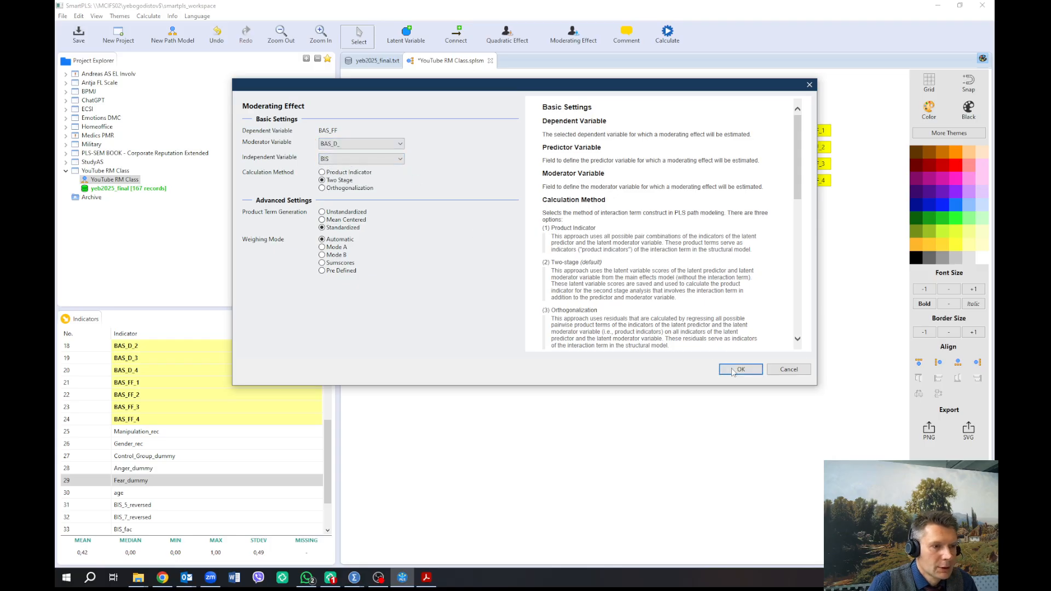
{"action": "left_click", "coordinate": [739, 369]}
{"action": "left_click_drag", "start_coordinate": [724, 229], "coordinate": [641, 190]}
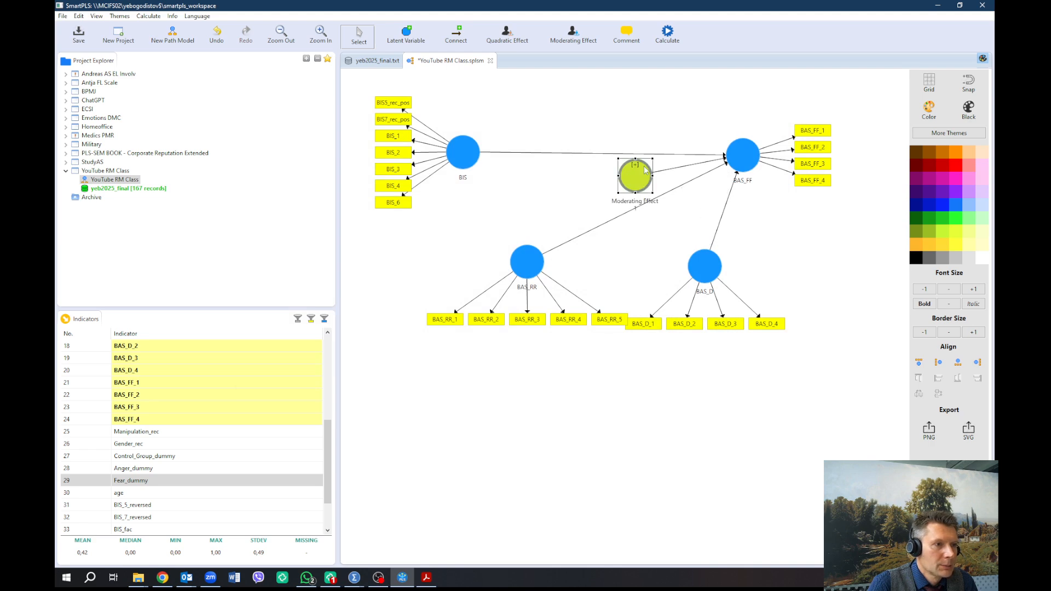
{"action": "left_click_drag", "start_coordinate": [741, 202], "coordinate": [751, 206]}
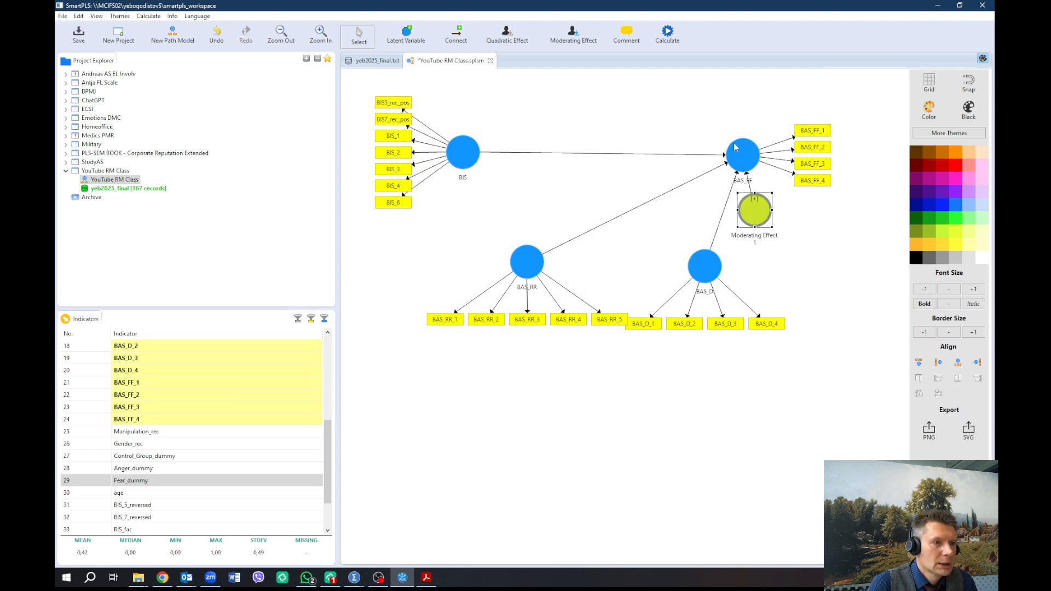
- Add a second two-stage moderating effect on BAS_FF with moderator BAS_RR and independent variable BIS, placing it below the BIS to BAS_FF path
{"action": "right_click", "coordinate": [751, 159]}
{"action": "left_click", "coordinate": [774, 190]}
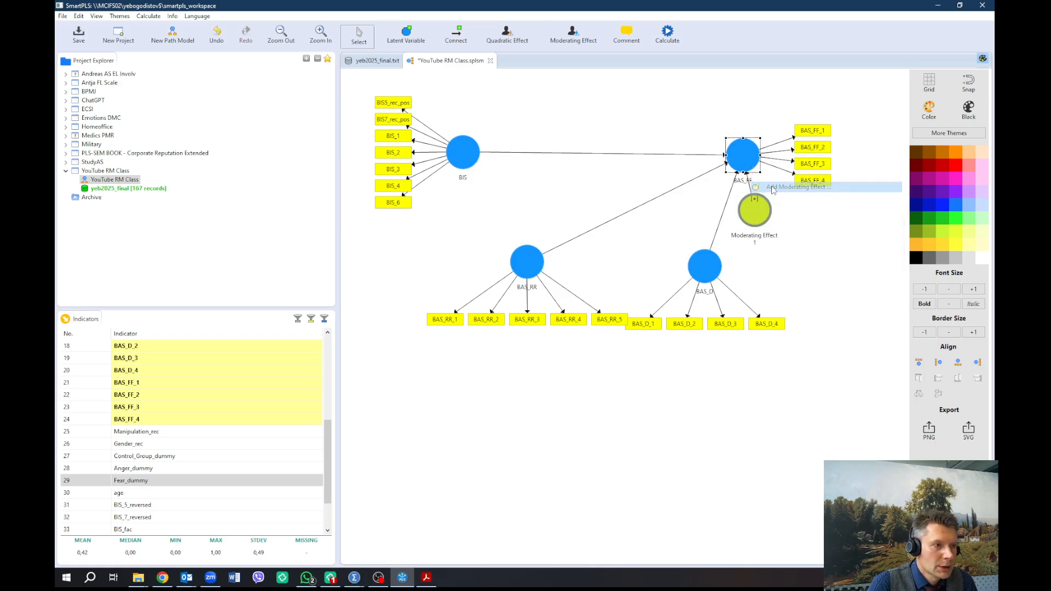
{"action": "left_click", "coordinate": [400, 159]}
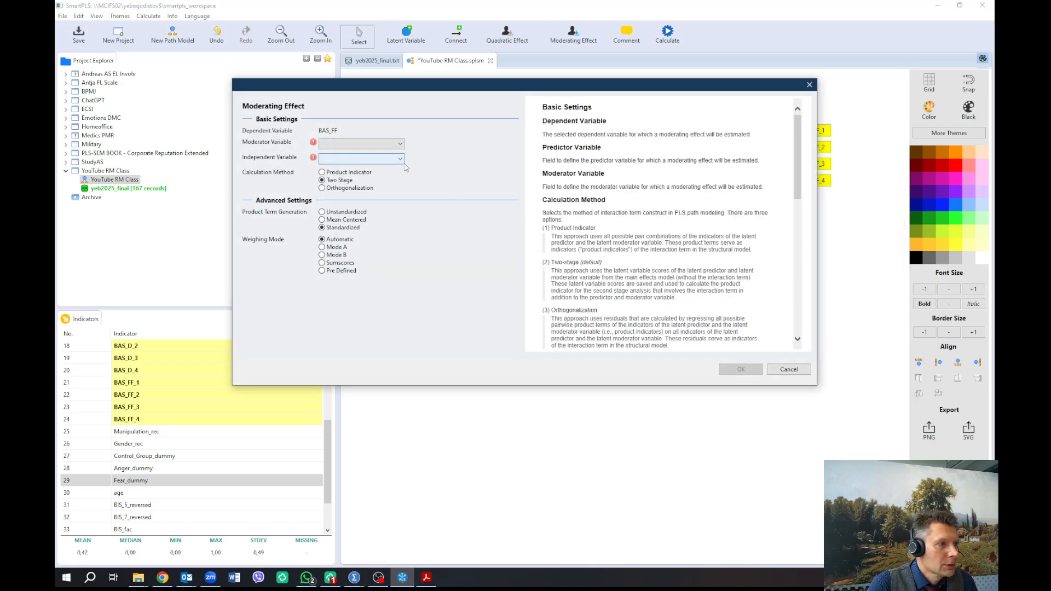
{"action": "left_click", "coordinate": [401, 169]}
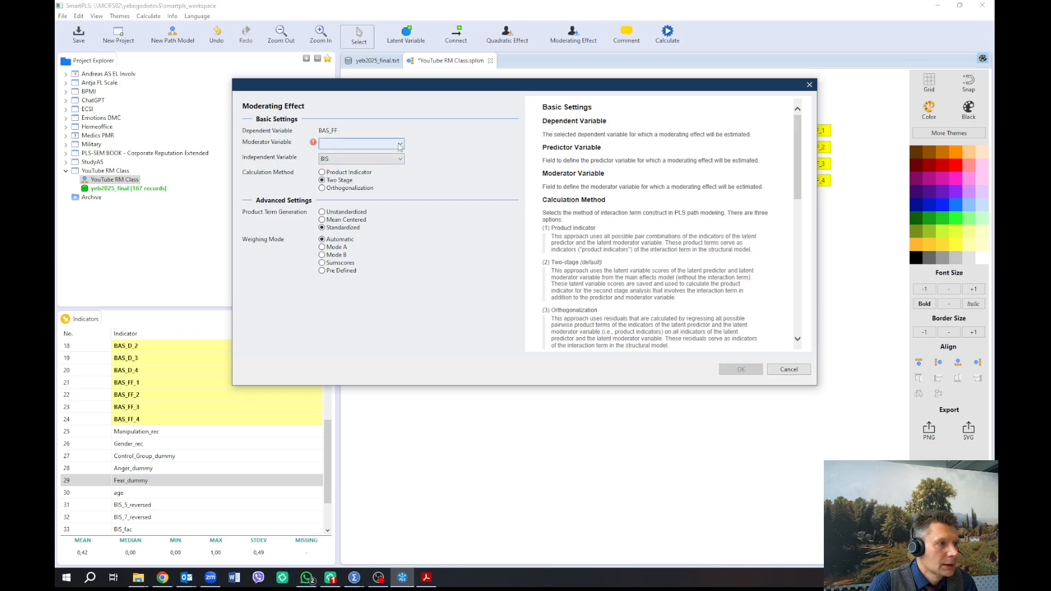
{"action": "left_click", "coordinate": [399, 144]}
{"action": "left_click", "coordinate": [379, 162]}
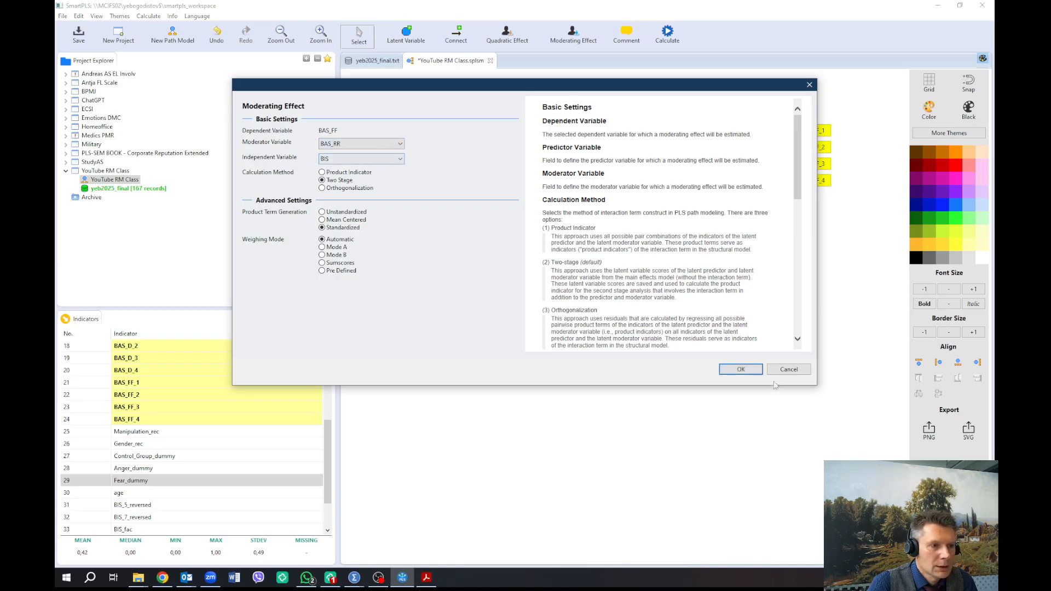
{"action": "left_click", "coordinate": [742, 369]}
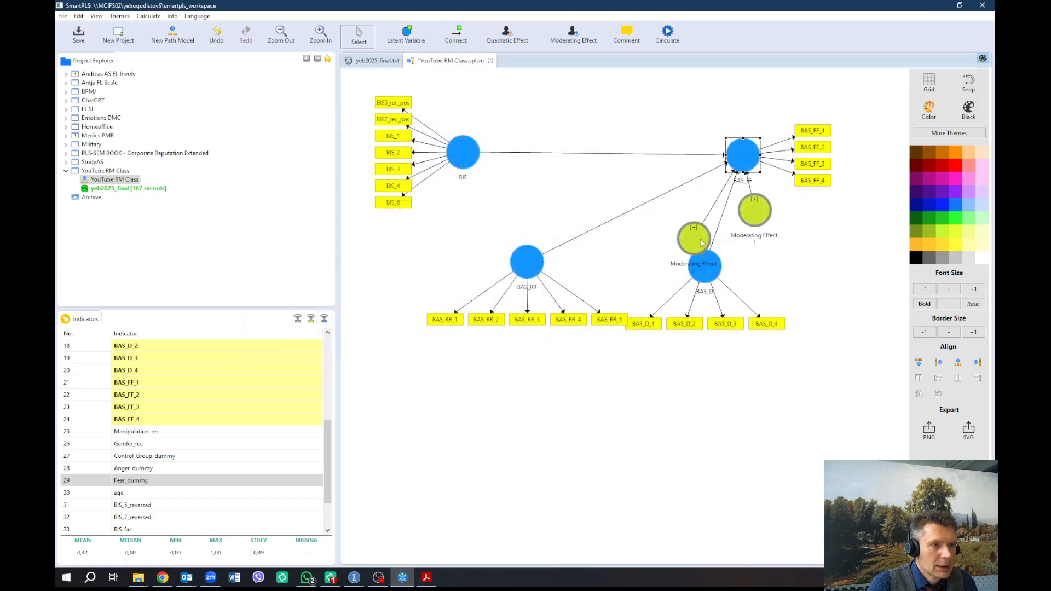
{"action": "left_click_drag", "start_coordinate": [650, 213], "coordinate": [625, 185]}
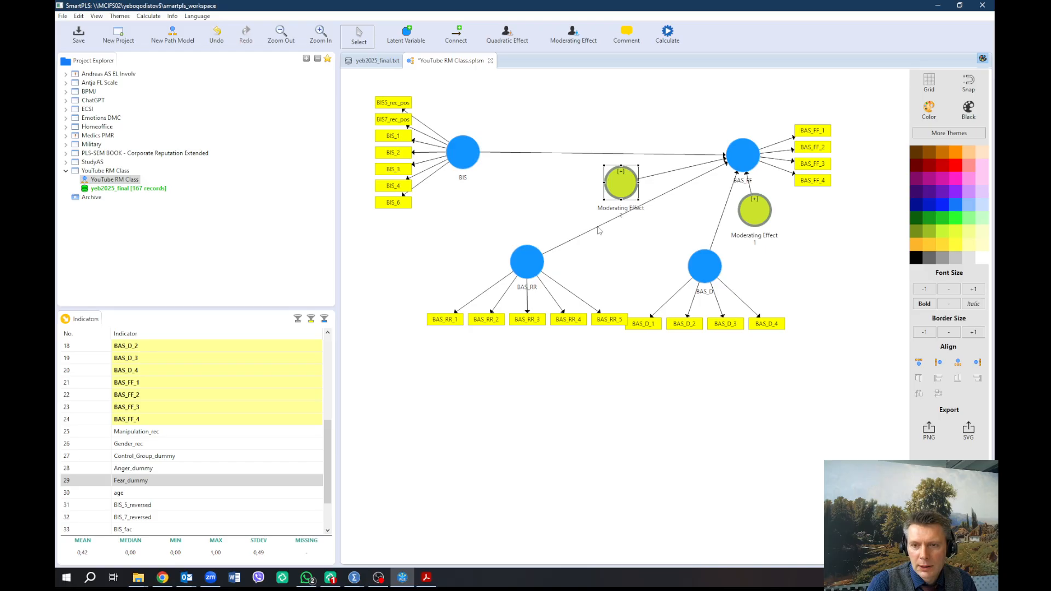
- Run the PLS Algorithm on the moderation model with path weighting, 300 maximum iterations and stop criterion 7, opening the full report
{"action": "left_click", "coordinate": [667, 38]}
{"action": "left_click", "coordinate": [684, 40]}
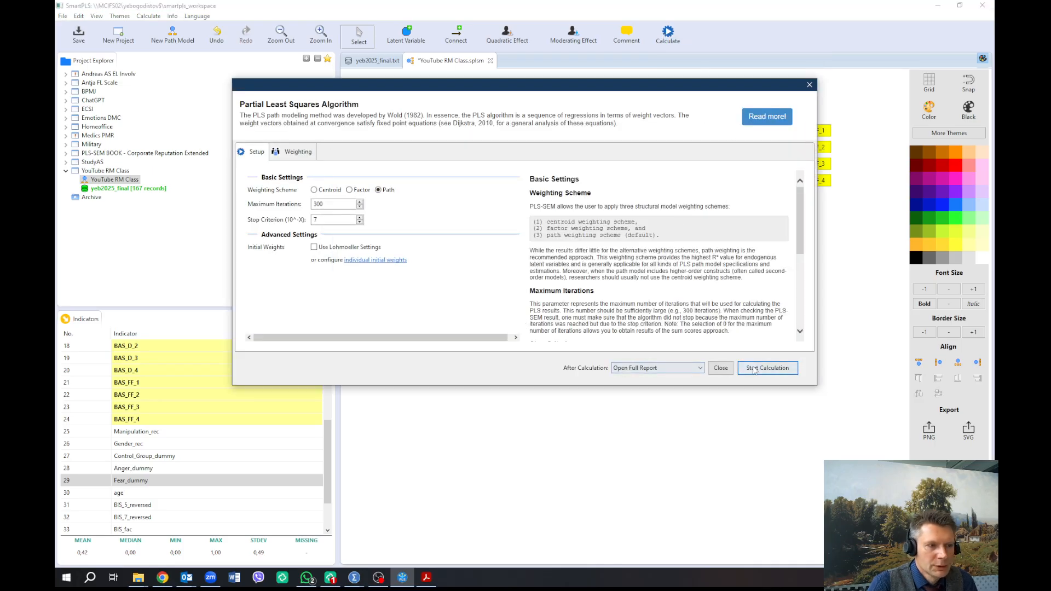
{"action": "left_click", "coordinate": [753, 368]}
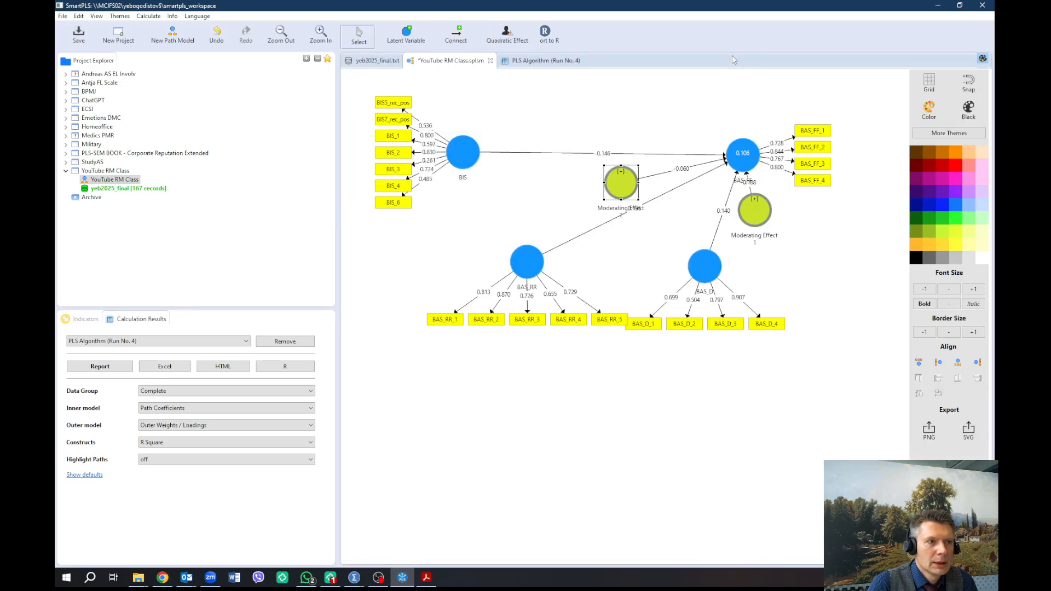
- Run complete bootstrapping on the moderation model with 500 subsamples, bias-corrected and accelerated intervals and a two-tailed test, opening the full report
{"action": "left_click", "coordinate": [452, 61]}
{"action": "left_click", "coordinate": [673, 38]}
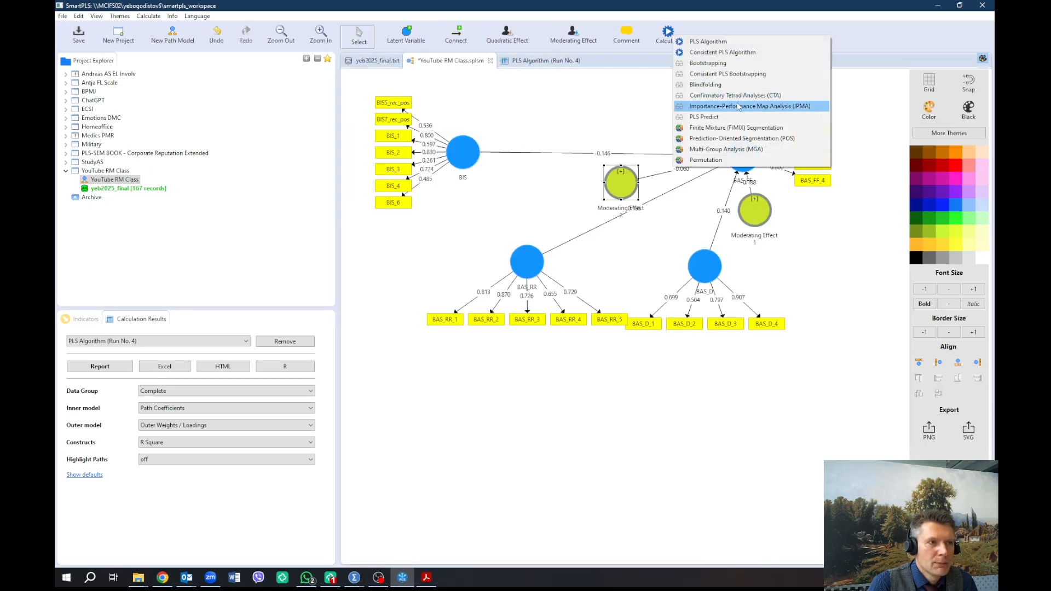
{"action": "left_click", "coordinate": [742, 64]}
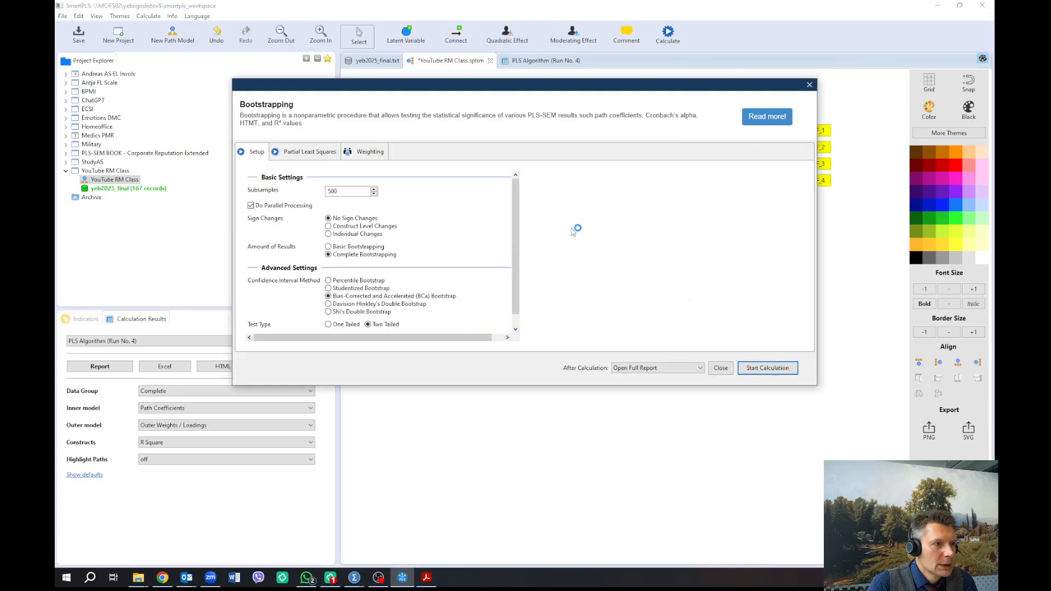
{"action": "left_click", "coordinate": [780, 370]}
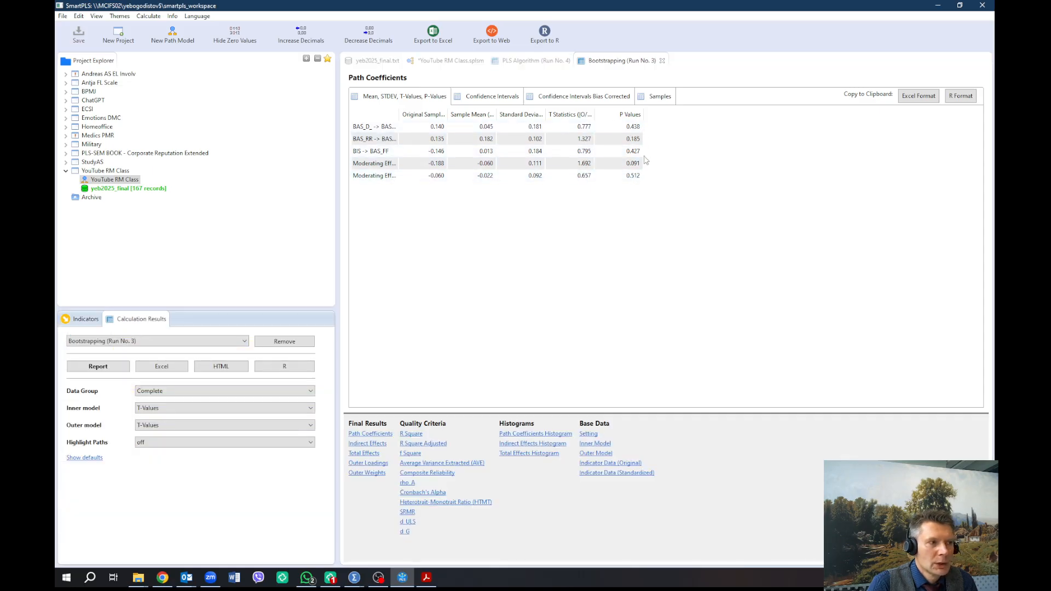
- Widen the path name column and compare the bootstrapped path coefficients with the values on the model diagram
{"action": "left_click_drag", "start_coordinate": [398, 114], "coordinate": [474, 116]}
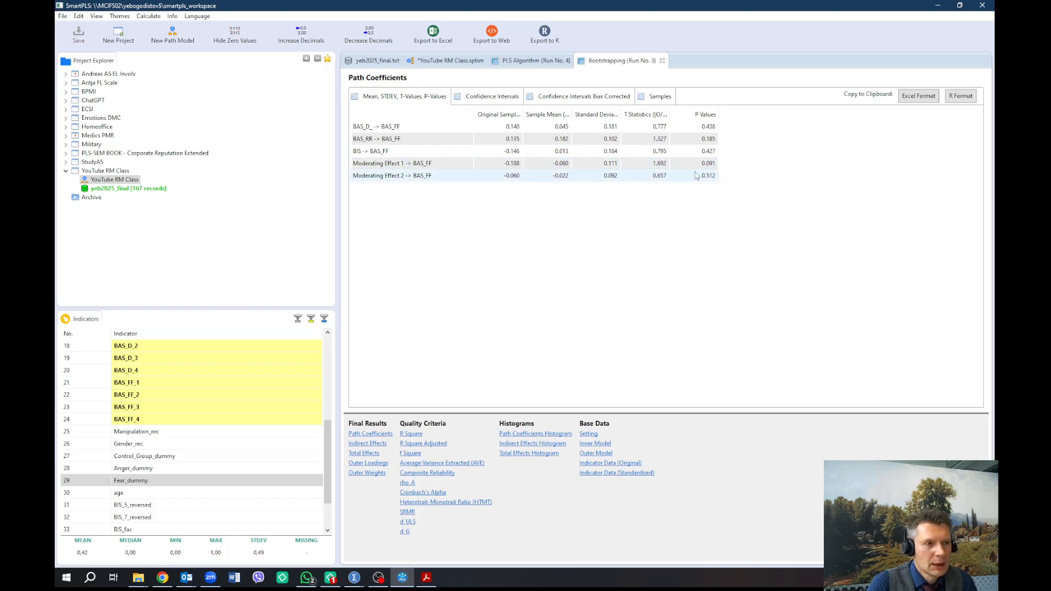
{"action": "left_click", "coordinate": [454, 61]}
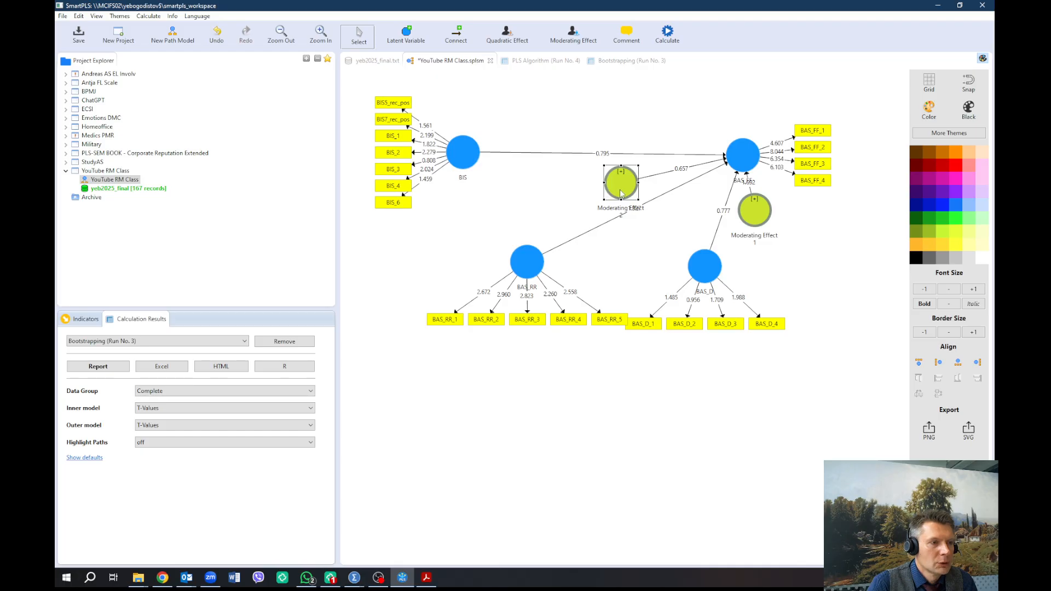
{"action": "left_click", "coordinate": [615, 61]}
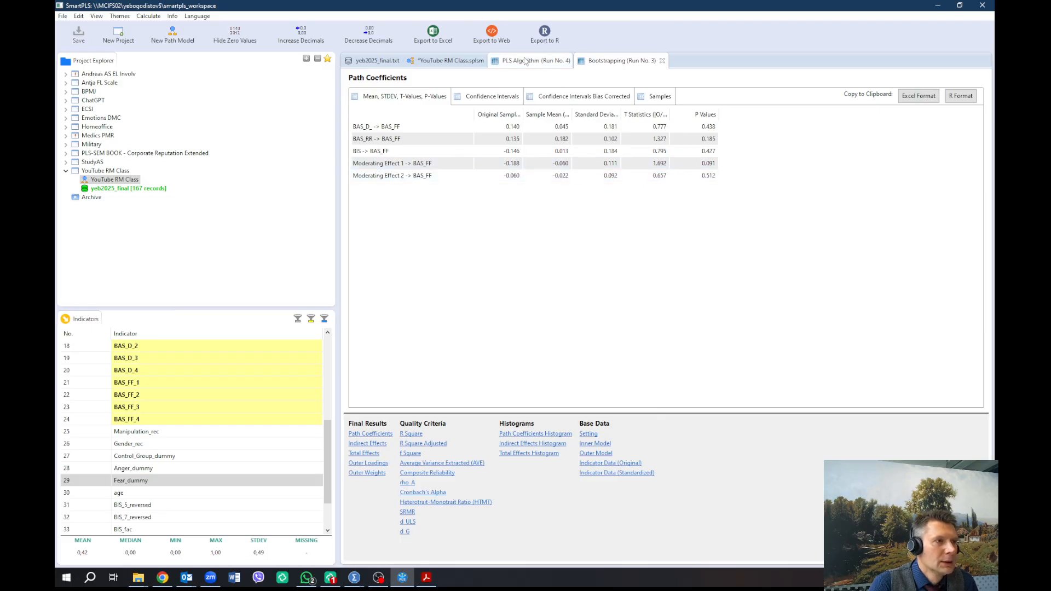
{"action": "left_click", "coordinate": [459, 61]}
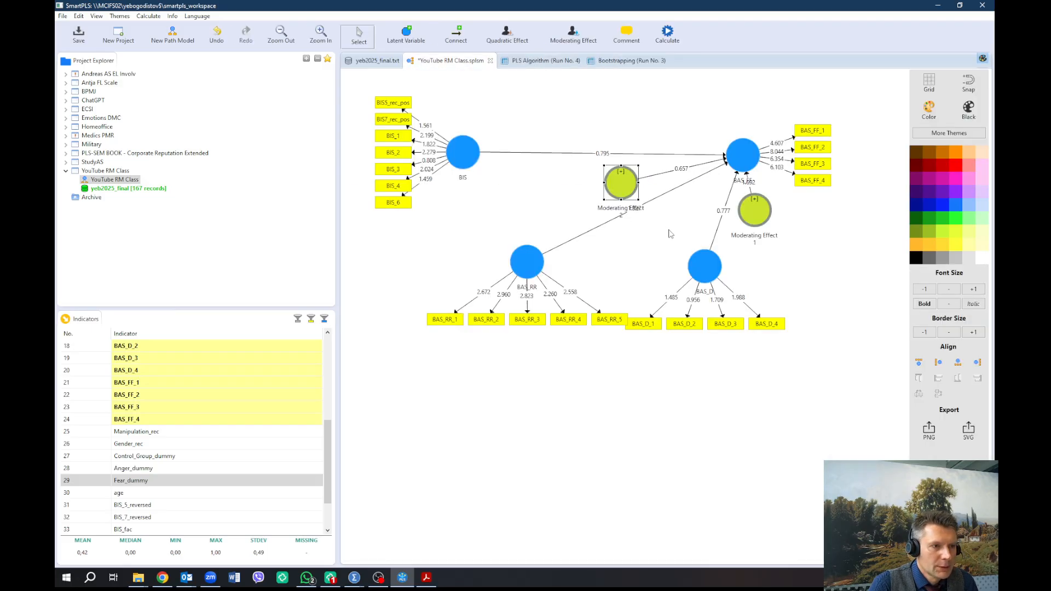
- Inspect the definitions of Moderating Effect 1 and Moderating Effect 2 on the model diagram
{"action": "left_click", "coordinate": [762, 210]}
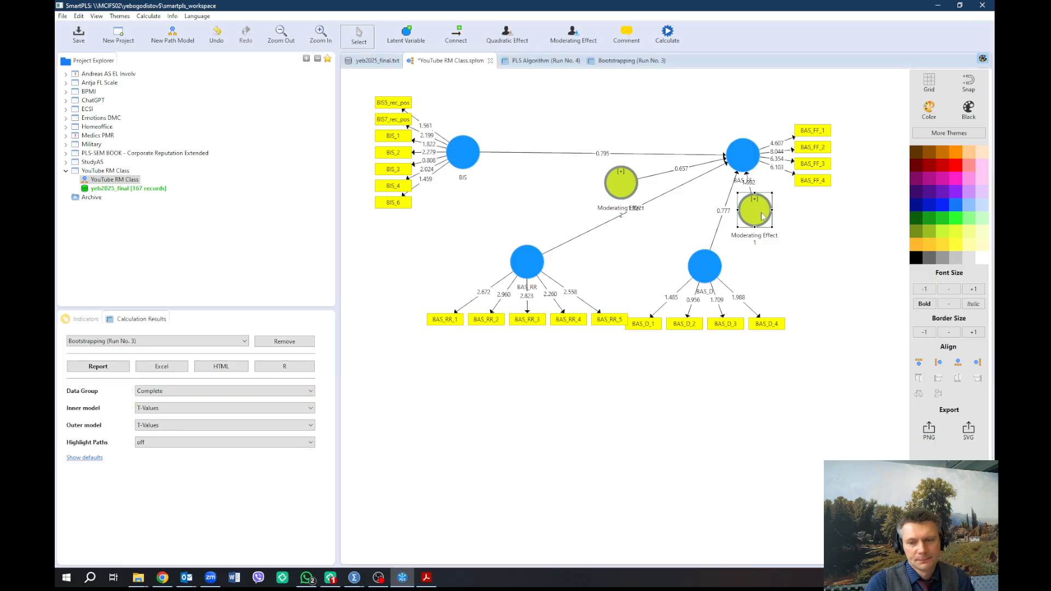
{"action": "mouse_move", "coordinate": [762, 216]}
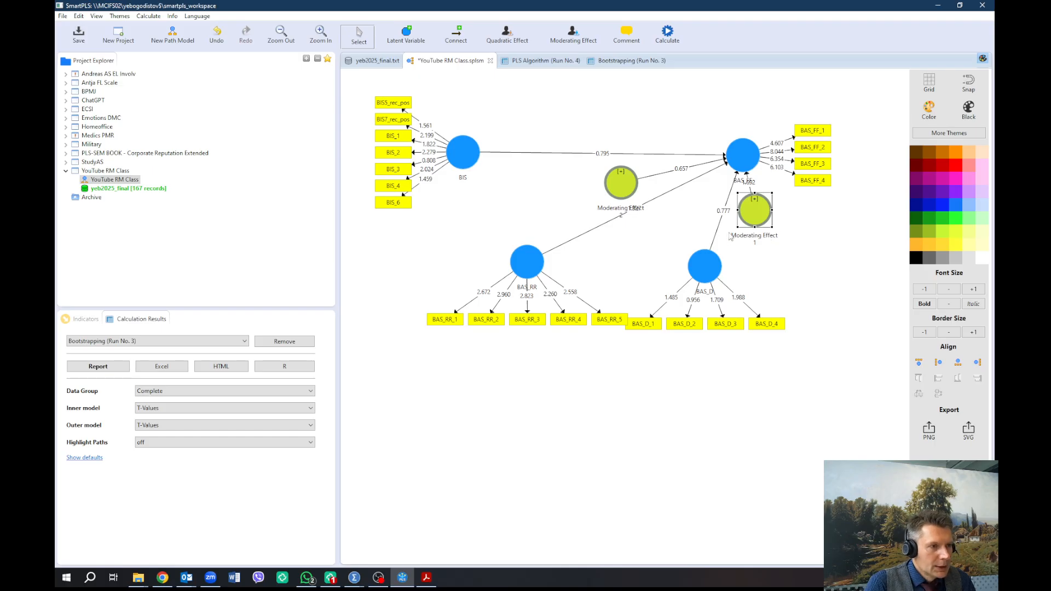
{"action": "mouse_move", "coordinate": [765, 241]}
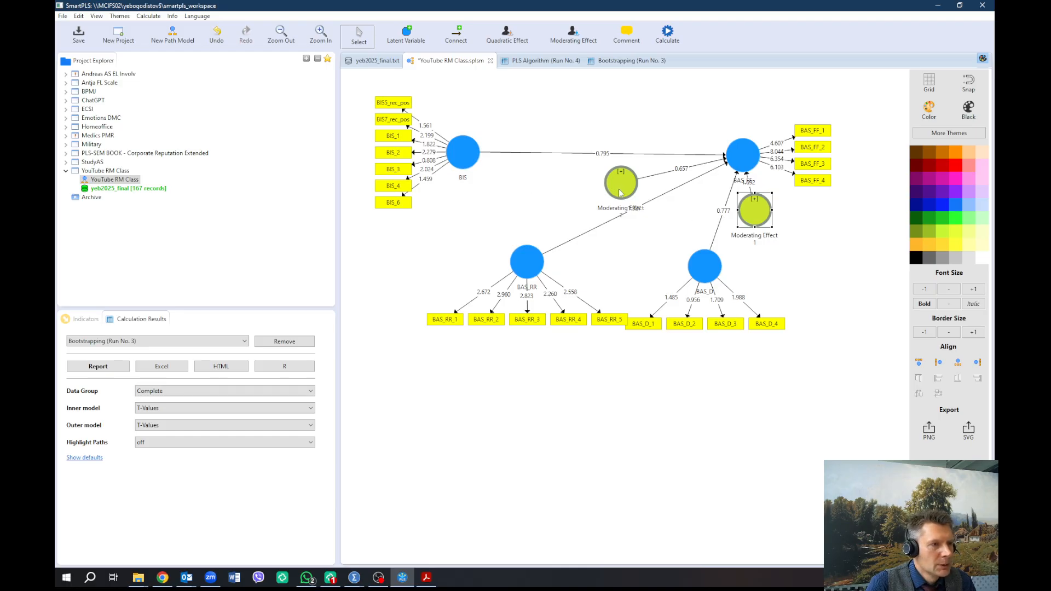
{"action": "mouse_move", "coordinate": [622, 188]}
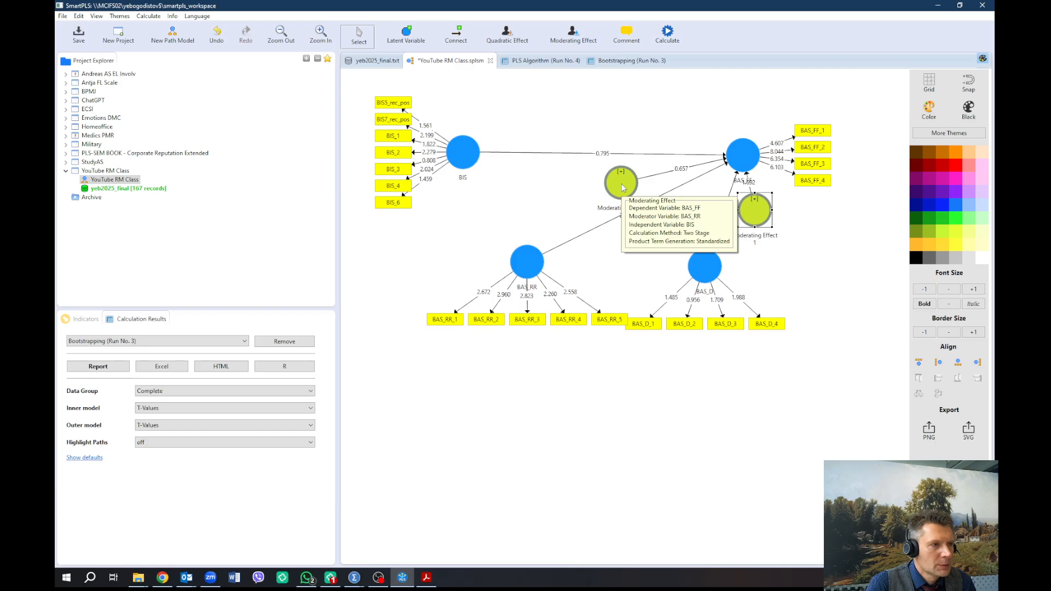